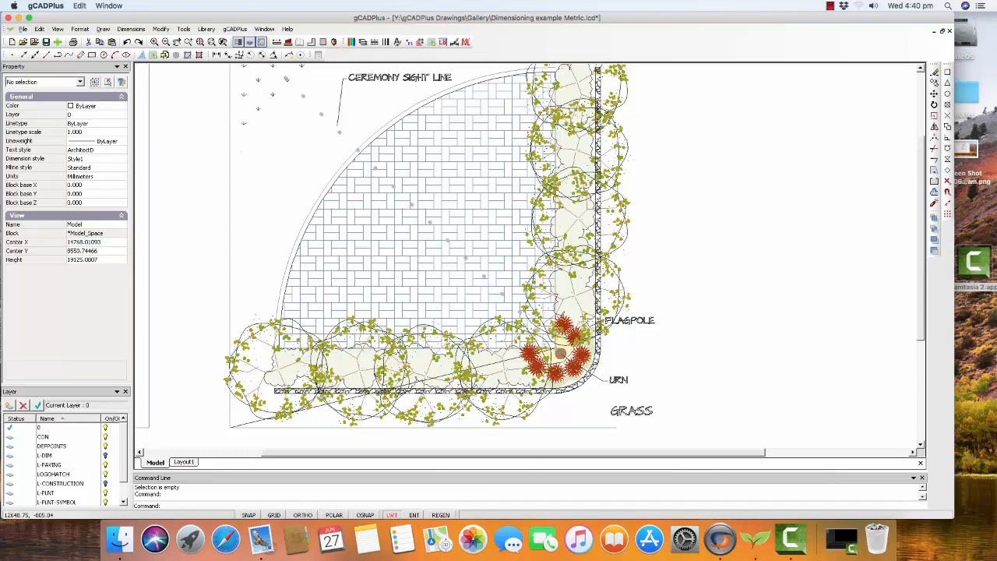
Turn on the L-DIM layer to show the plan's dimensions and setting-out circles
scroll(562, 360, "up", 3)
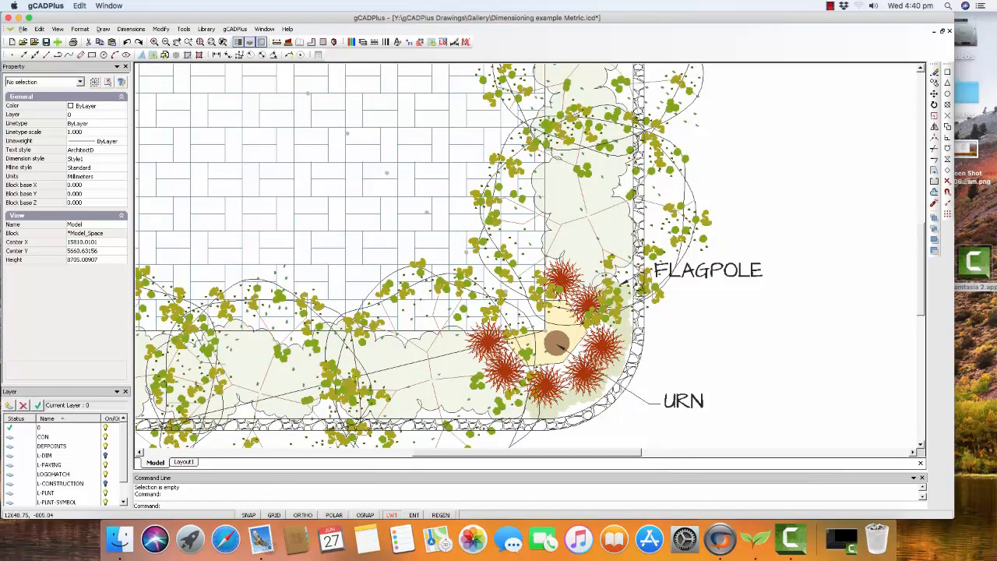
scroll(556, 344, "down", 2)
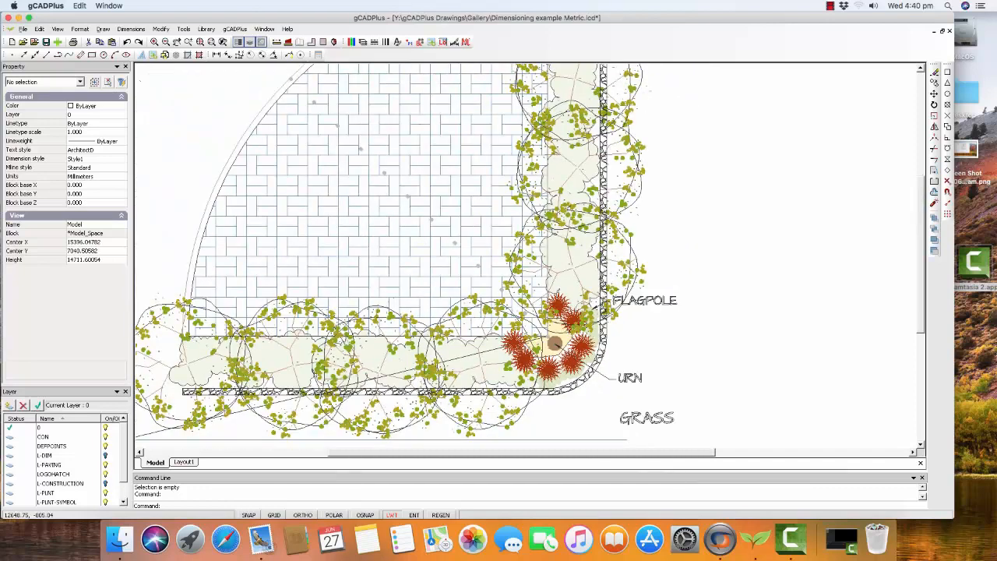
scroll(381, 183, "down", 3)
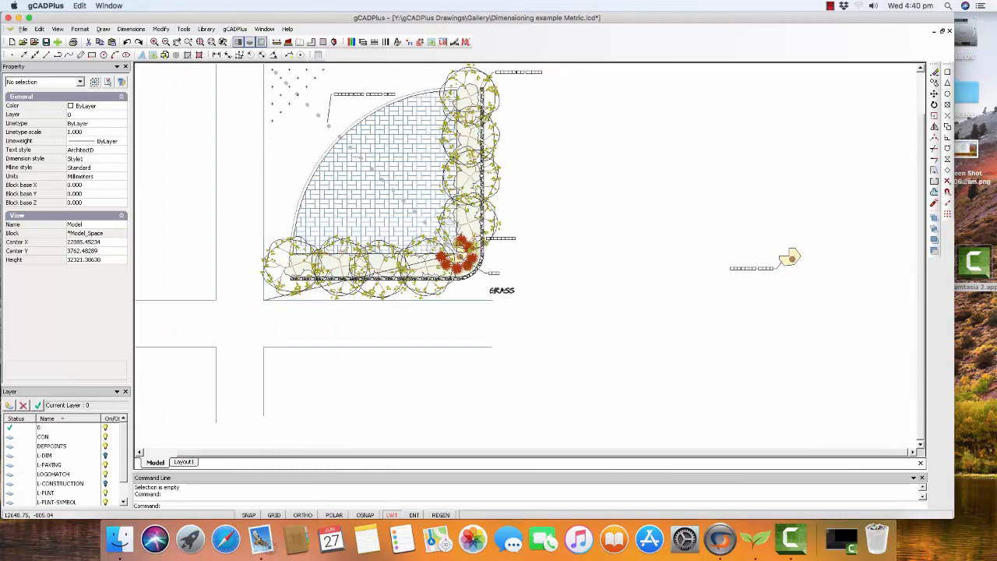
scroll(312, 109, "up", 2)
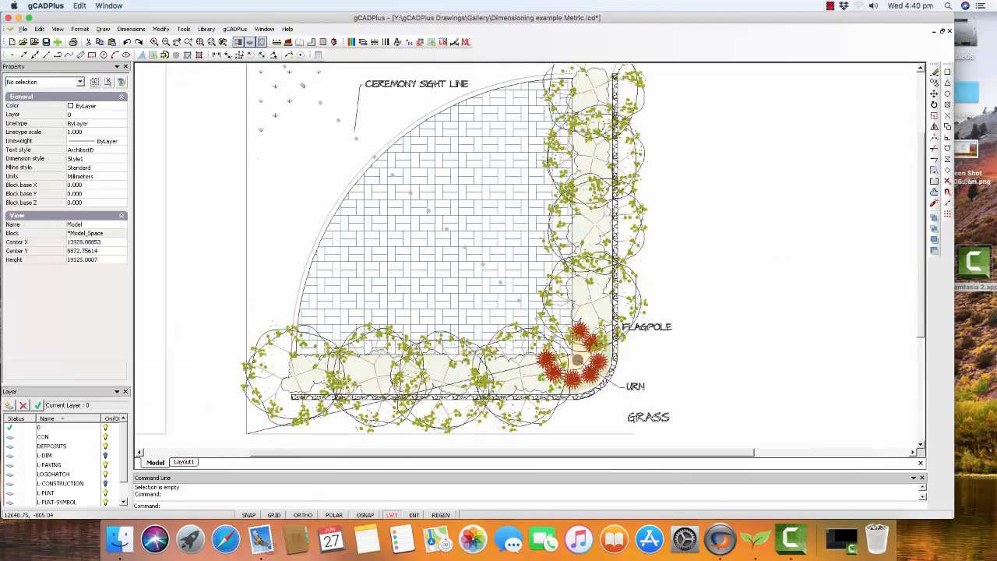
scroll(286, 140, "down", 1)
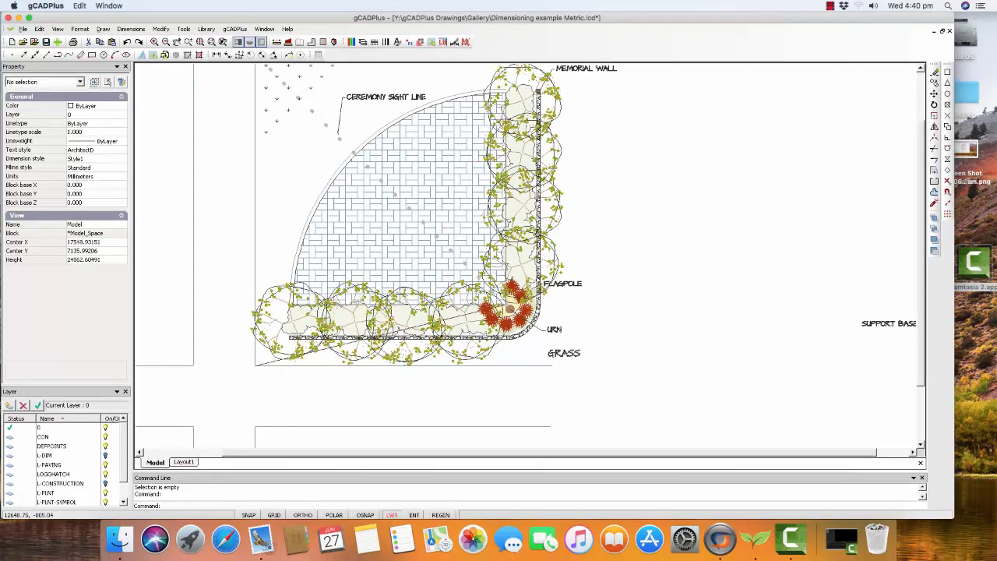
scroll(531, 327, "up", 2)
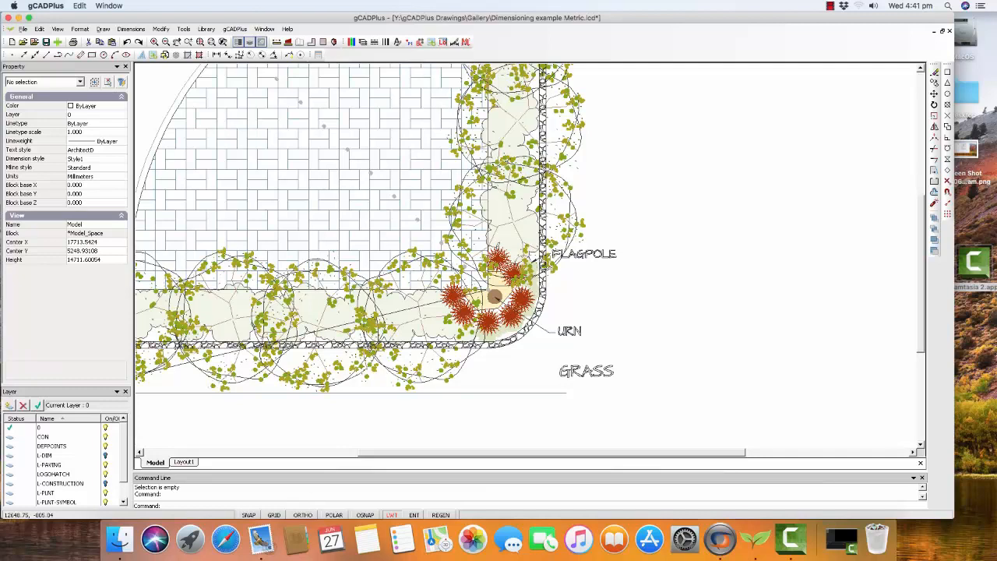
left_click(362, 41)
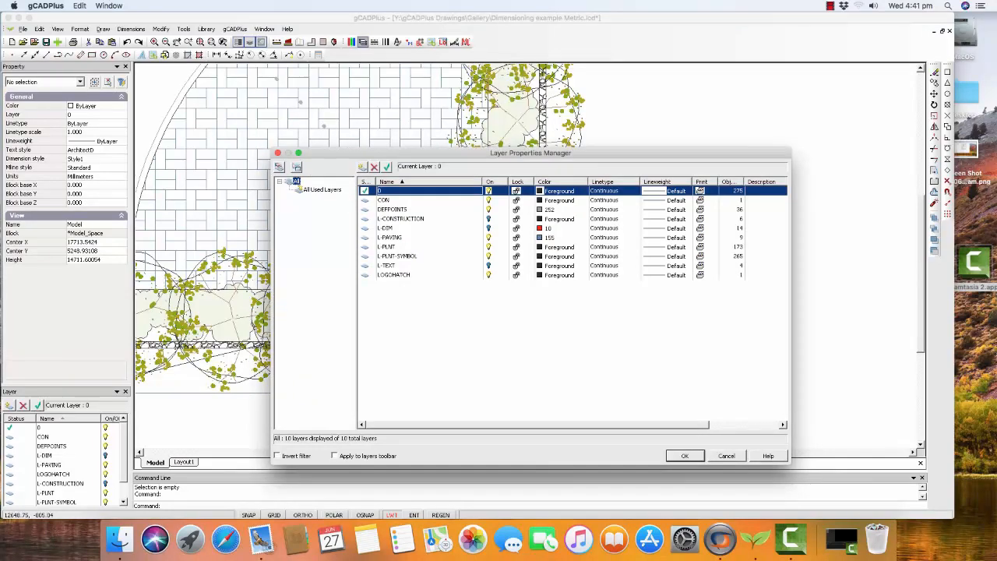
left_click(489, 228)
left_click(685, 455)
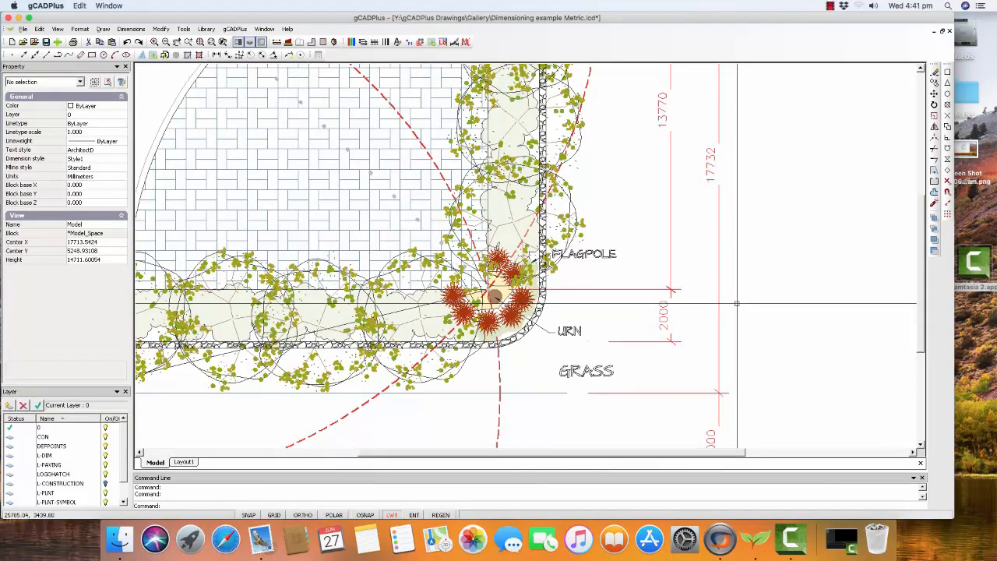
Select the two large dashed red setting-out circles to inspect their extents and properties, and clear the selection
scroll(736, 303, "down", 3)
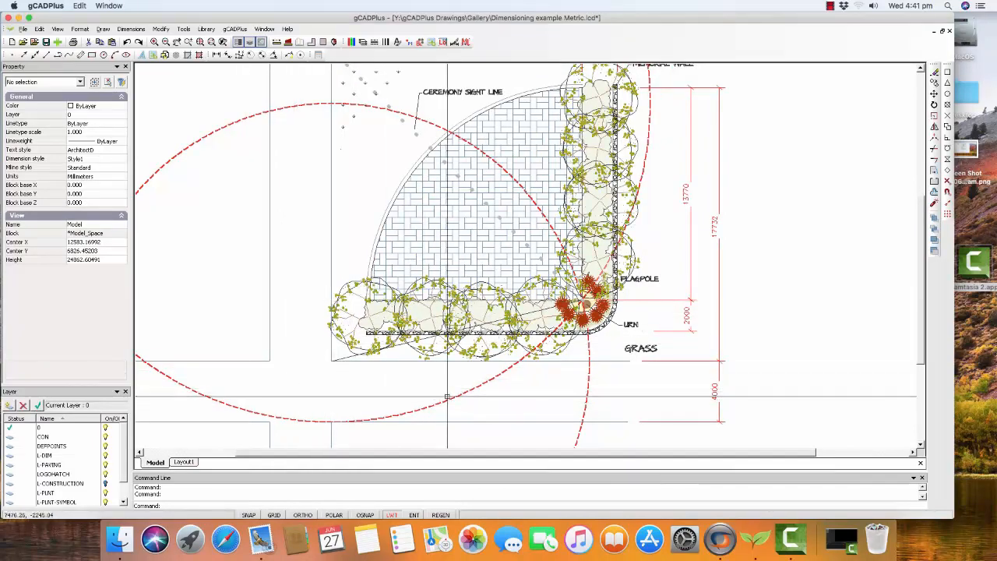
scroll(448, 395, "up", 2)
scroll(448, 395, "down", 4)
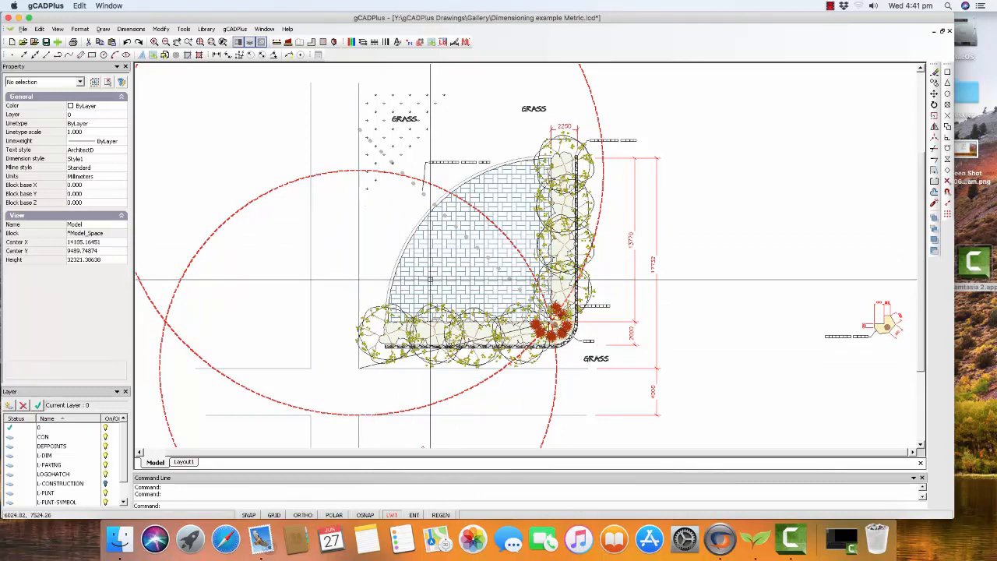
left_click(588, 83)
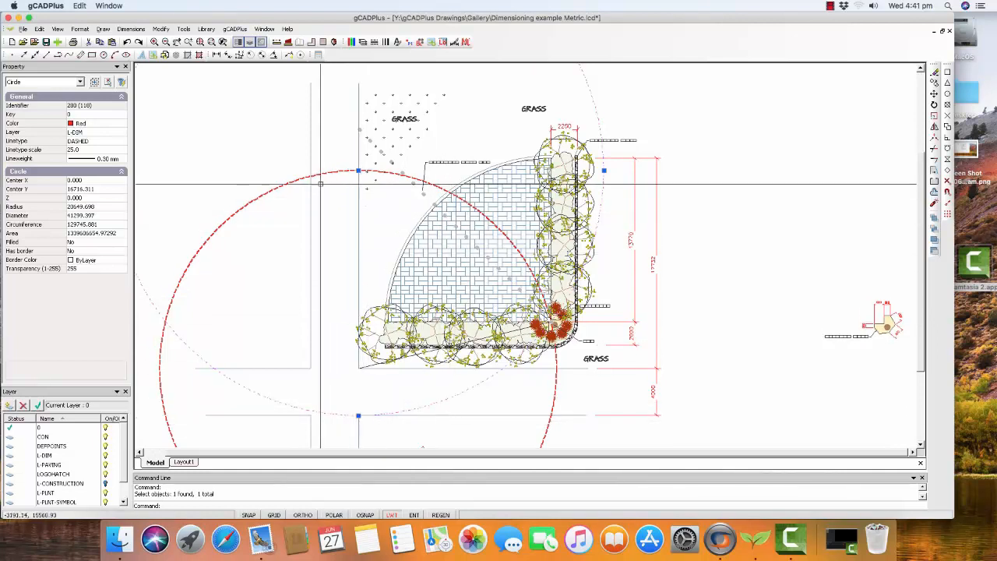
left_click(358, 368)
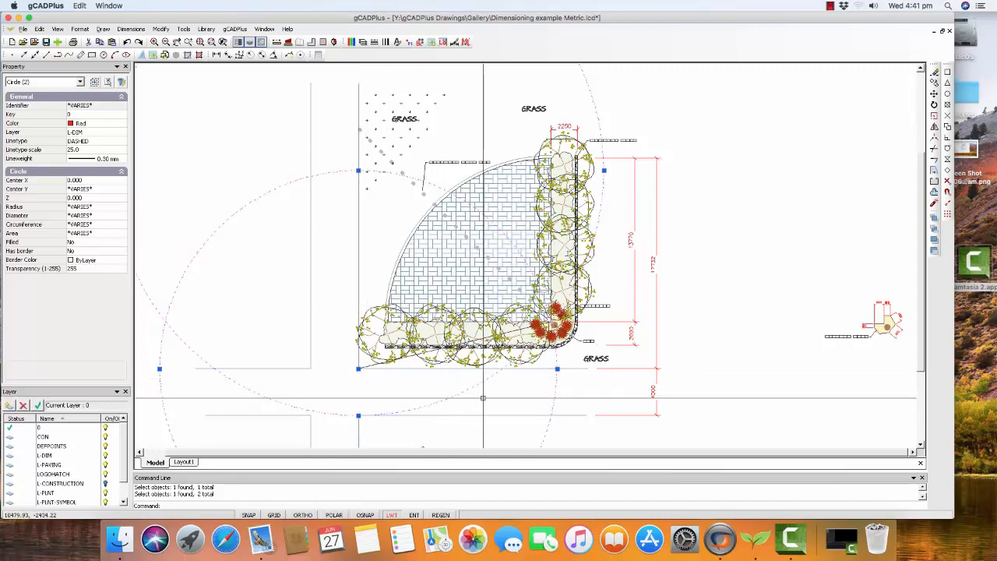
right_click(704, 304)
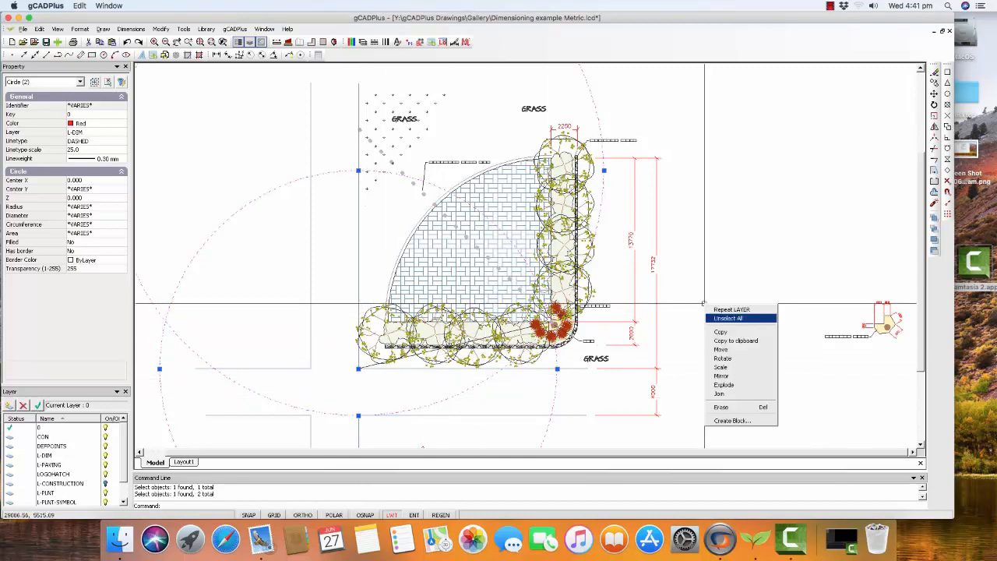
left_click(728, 317)
Examine where the dashed circles cross at the urn and the vertical dimensions running alongside the memorial wall
scroll(551, 323, "up", 4)
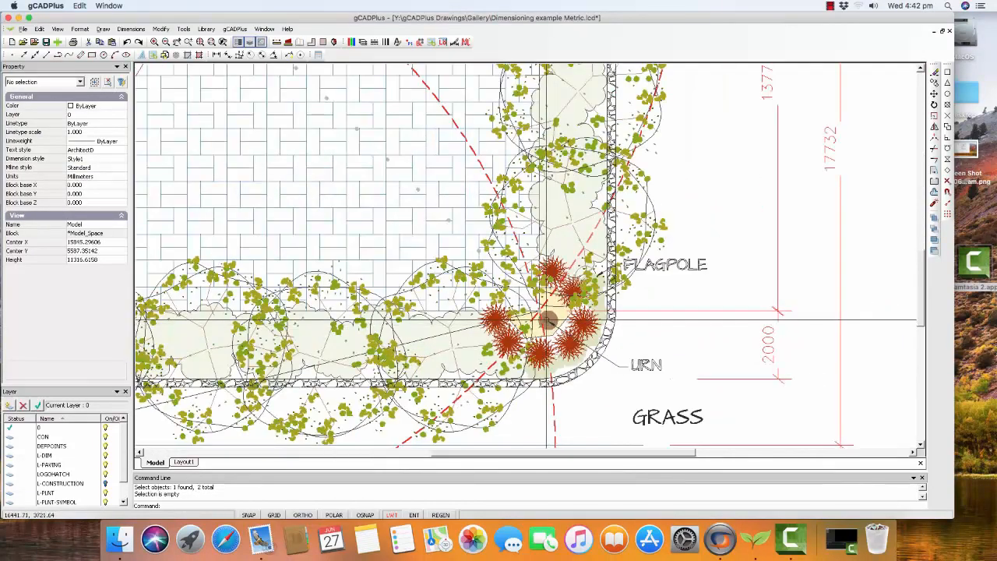
scroll(547, 319, "down", 5)
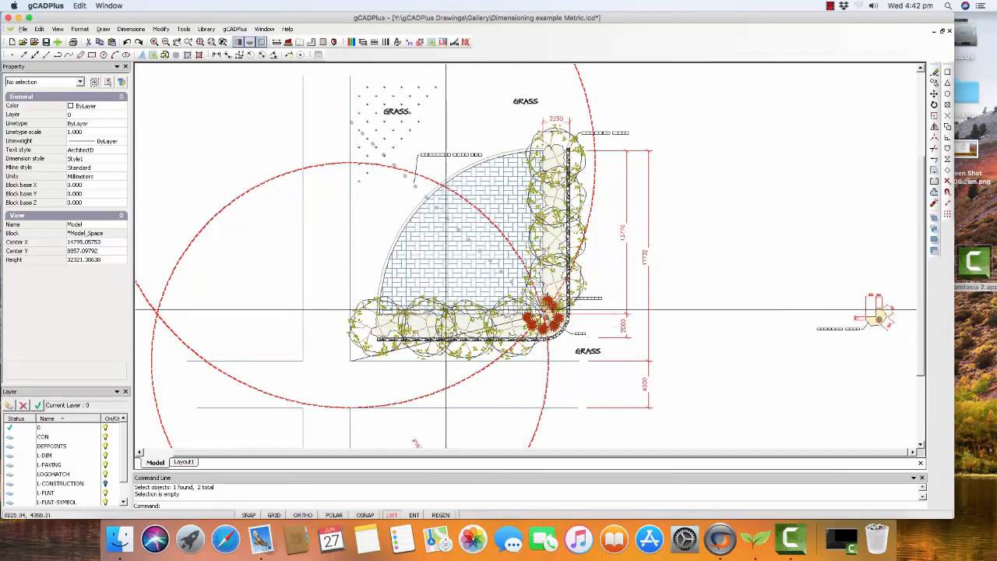
scroll(612, 251, "up", 1)
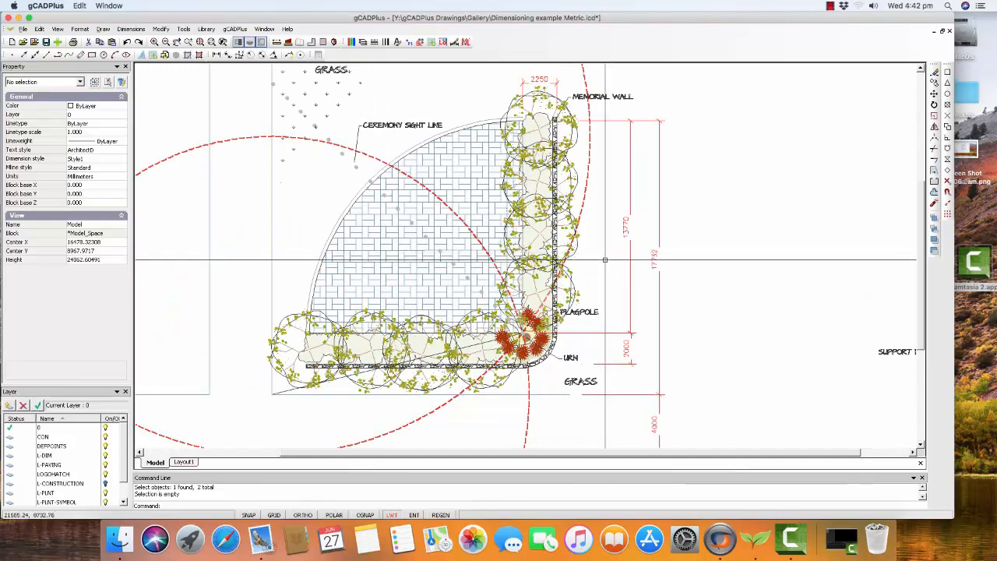
scroll(604, 259, "up", 1)
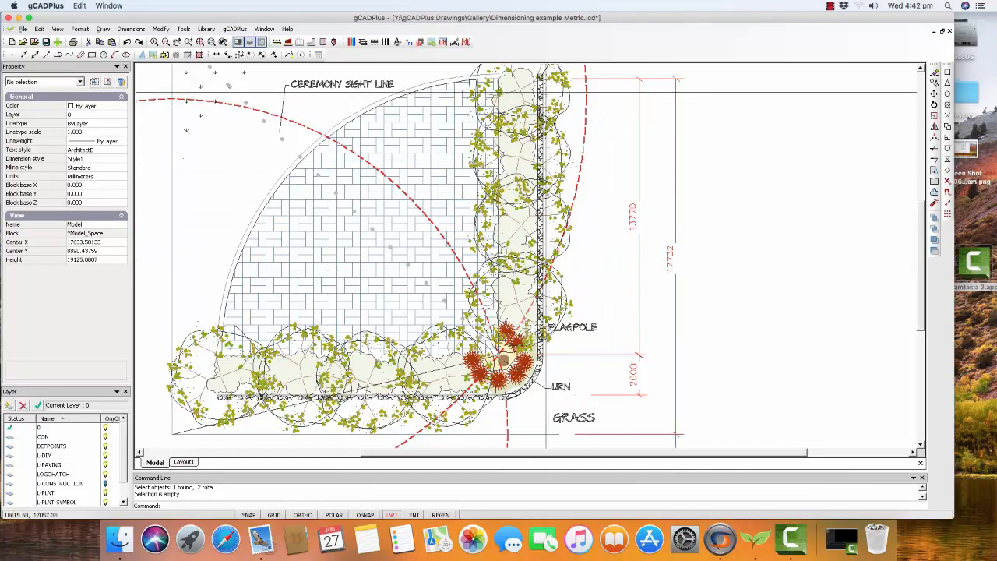
scroll(580, 141, "down", 3)
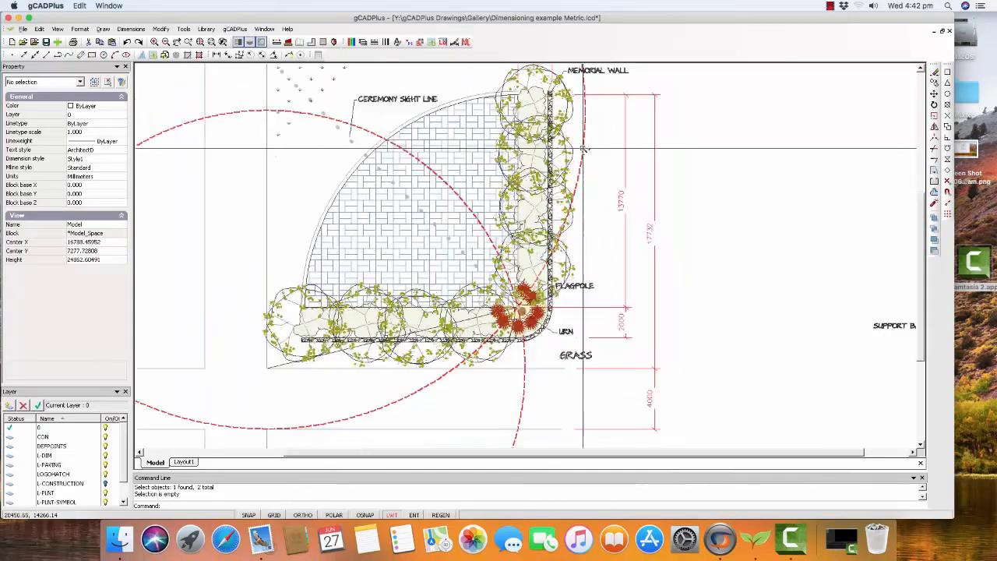
scroll(579, 156, "up", 2)
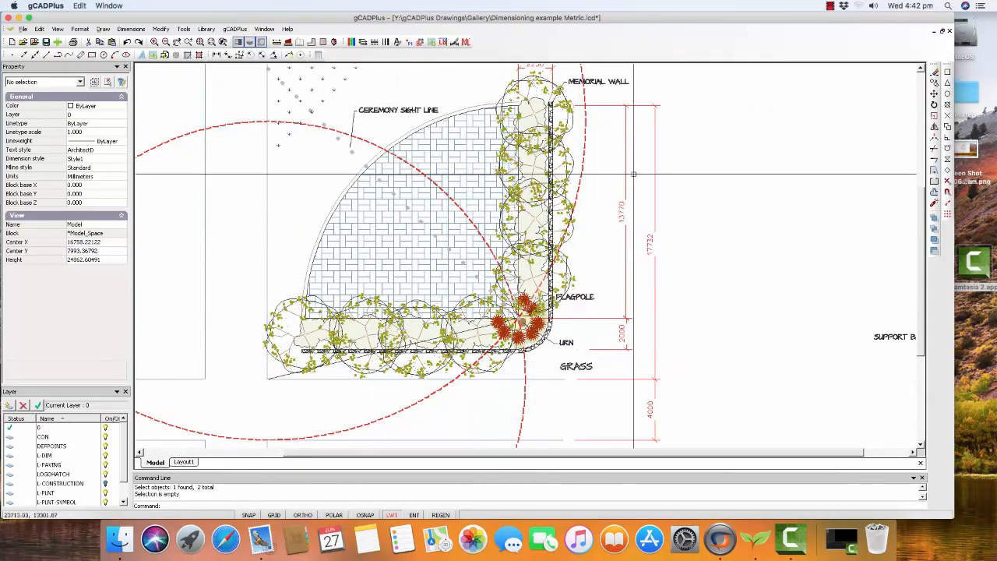
scroll(621, 143, "up", 1)
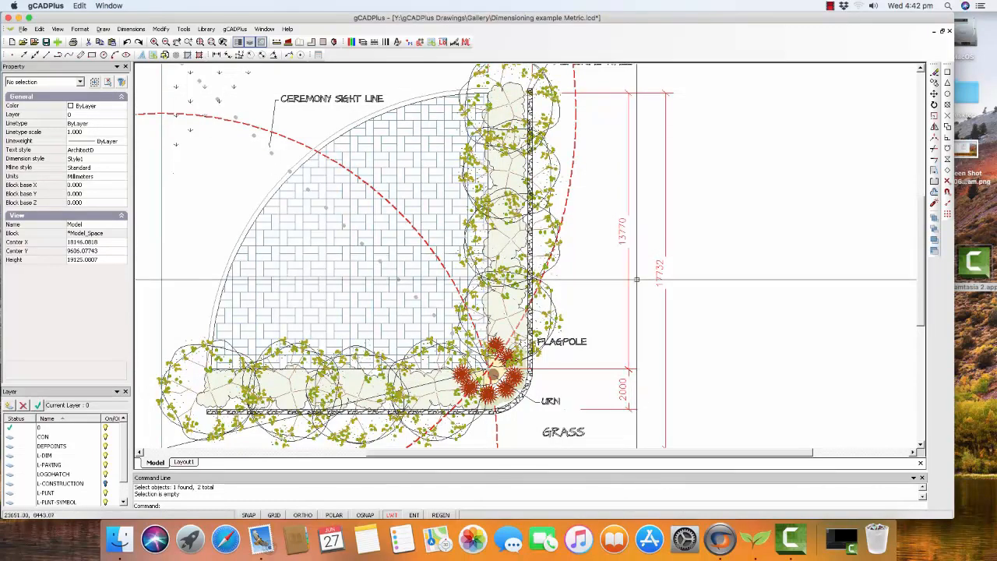
scroll(639, 327, "down", 2)
scroll(651, 386, "up", 2)
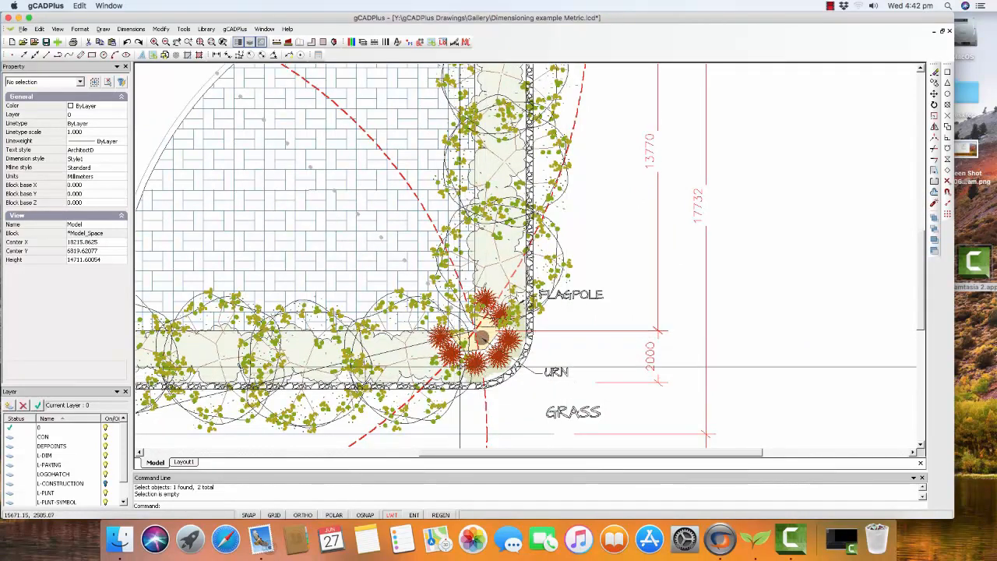
scroll(504, 408, "down", 1)
scroll(505, 408, "down", 3)
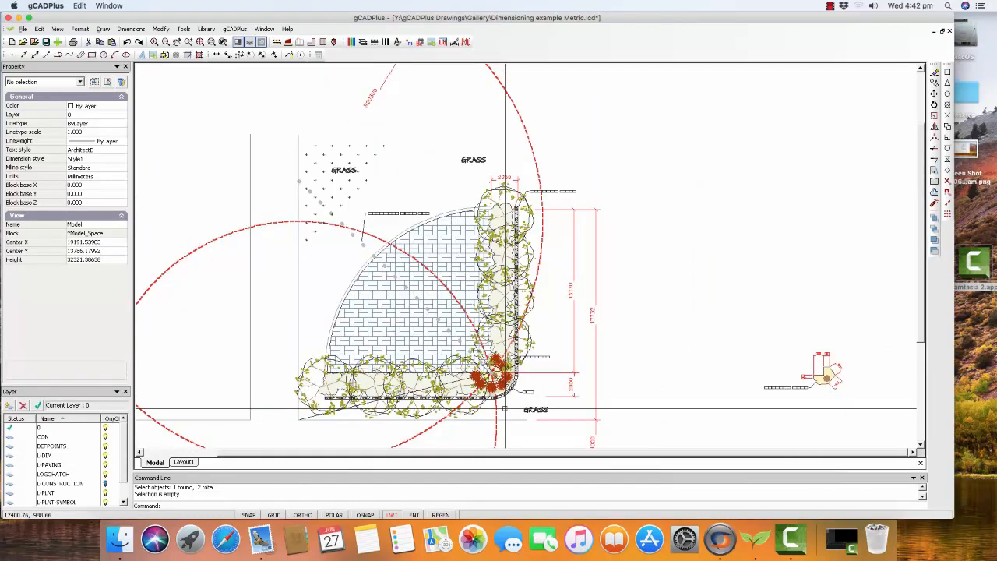
Examine the planting bed's width dimension at the memorial wall's upper end and the dimension lines meeting the urn corner
scroll(506, 210, "up", 4)
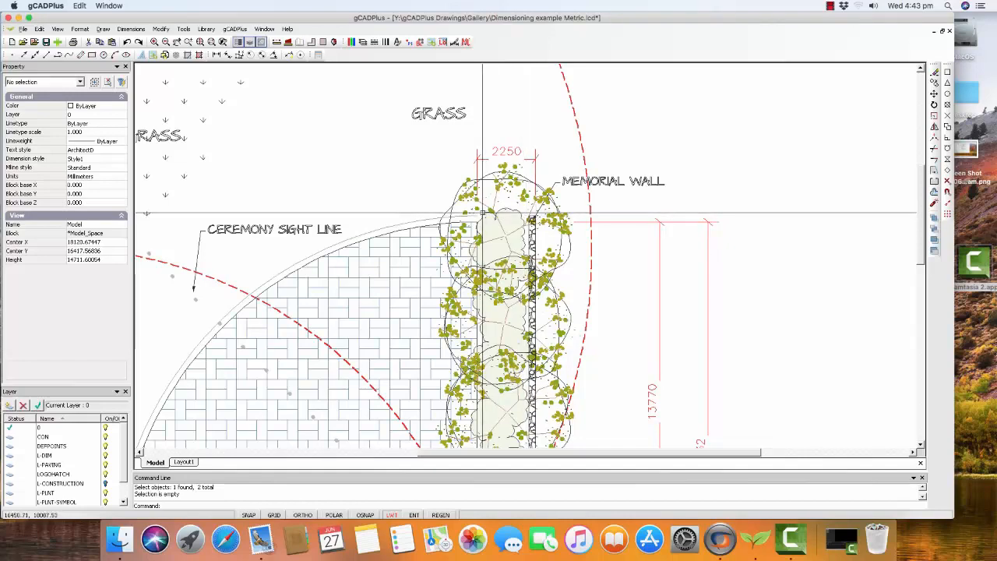
scroll(508, 242, "down", 2)
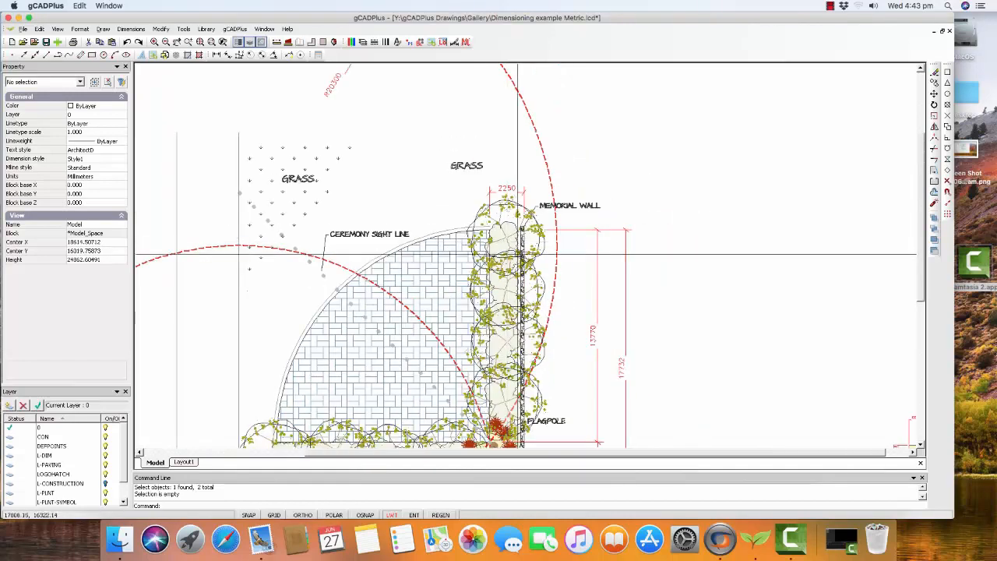
scroll(579, 367, "down", 1)
middle_click_drag(584, 324, 590, 251)
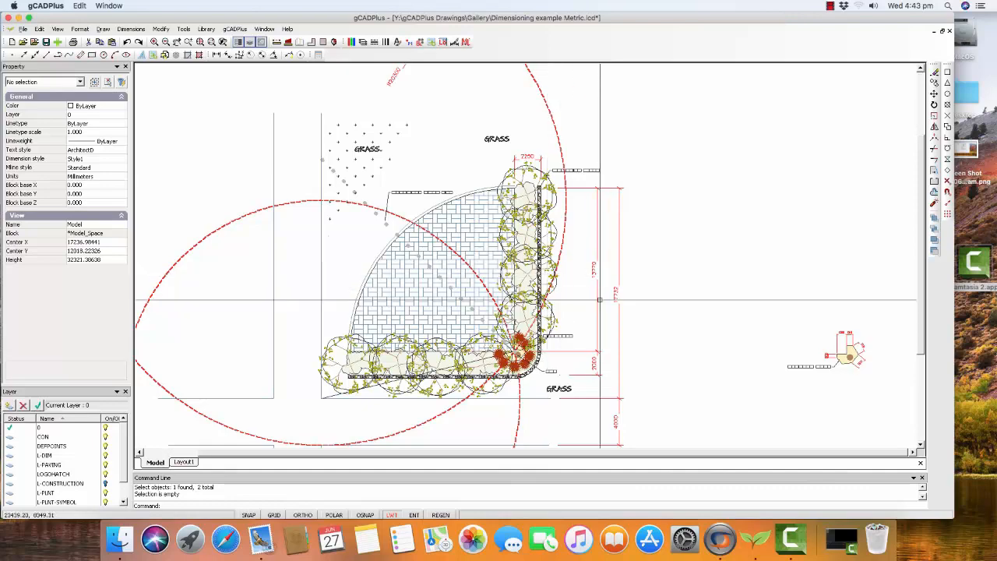
scroll(522, 352, "up", 1)
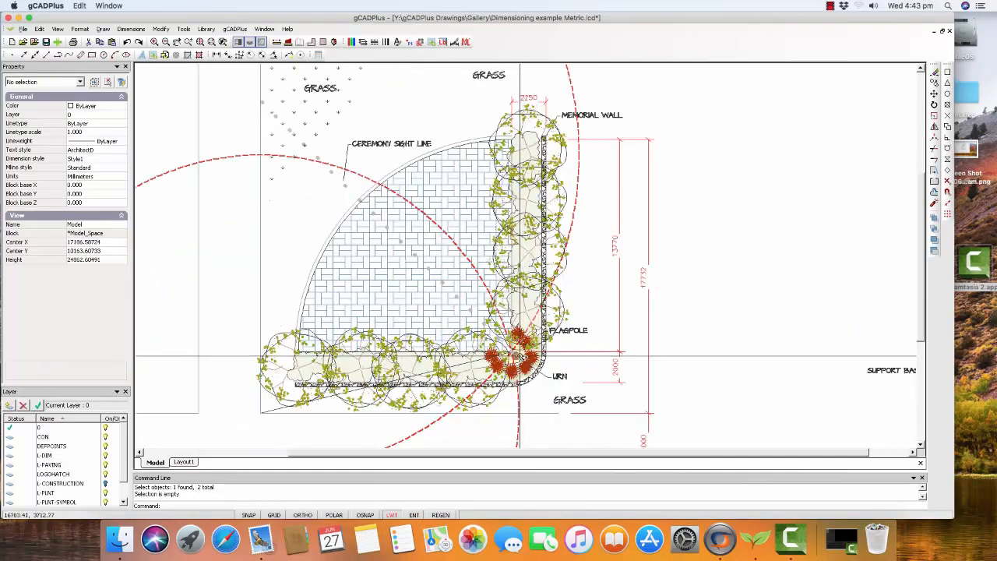
scroll(519, 355, "up", 4)
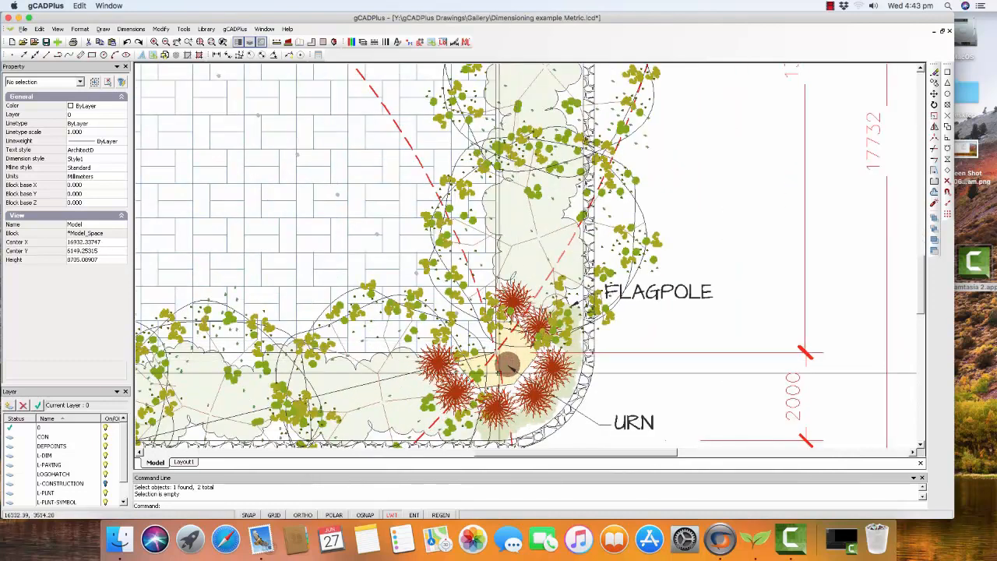
scroll(496, 360, "down", 4)
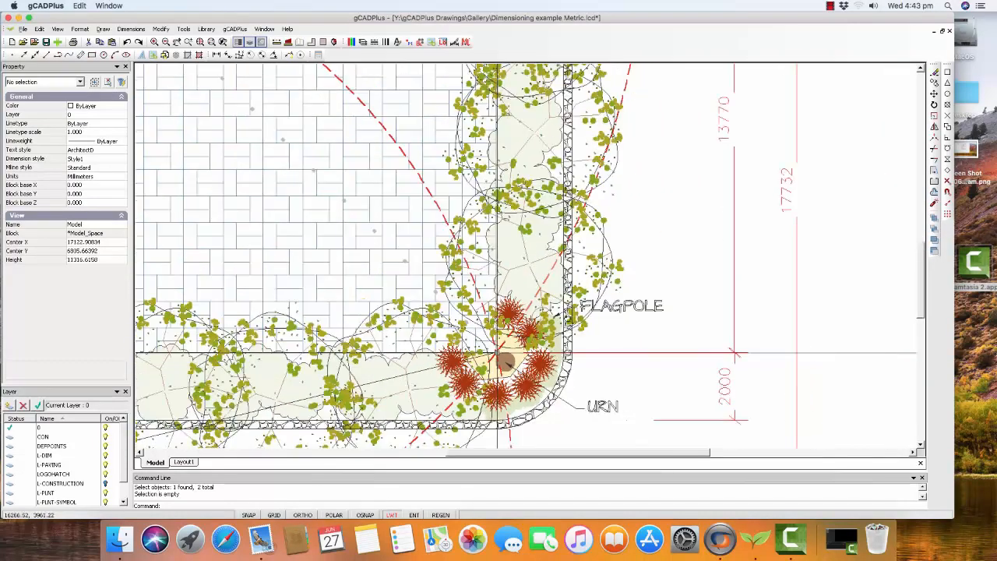
scroll(496, 360, "down", 1)
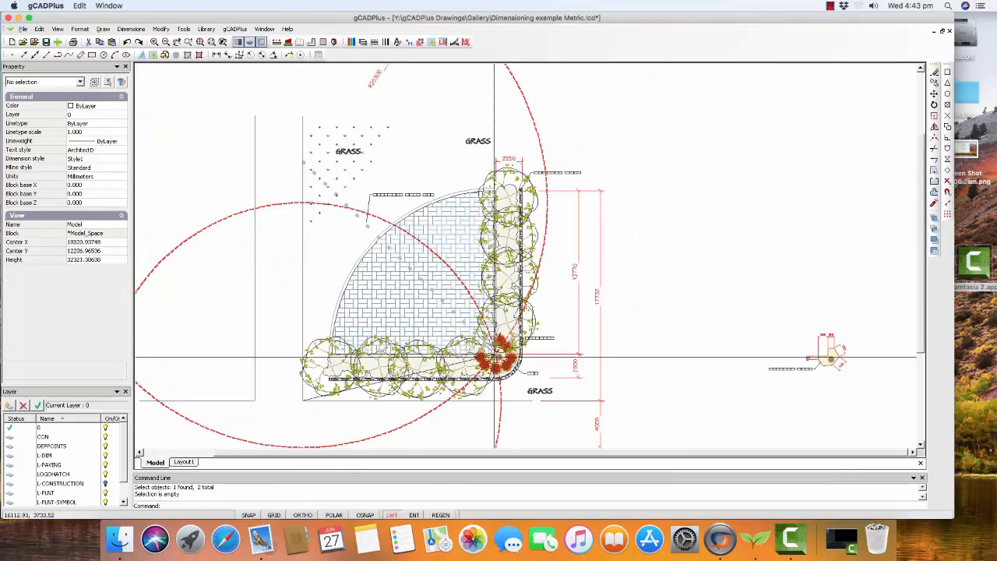
Examine the separate support base detail's dimensions and select the aligned dimension on its upper sloping edge to inspect its properties
scroll(813, 382, "up", 4)
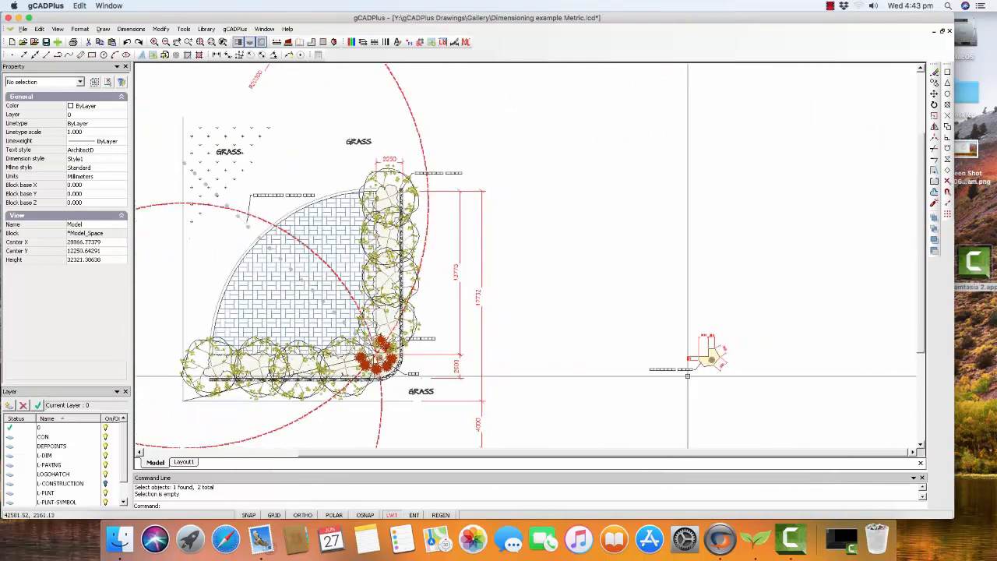
scroll(710, 363, "down", 2)
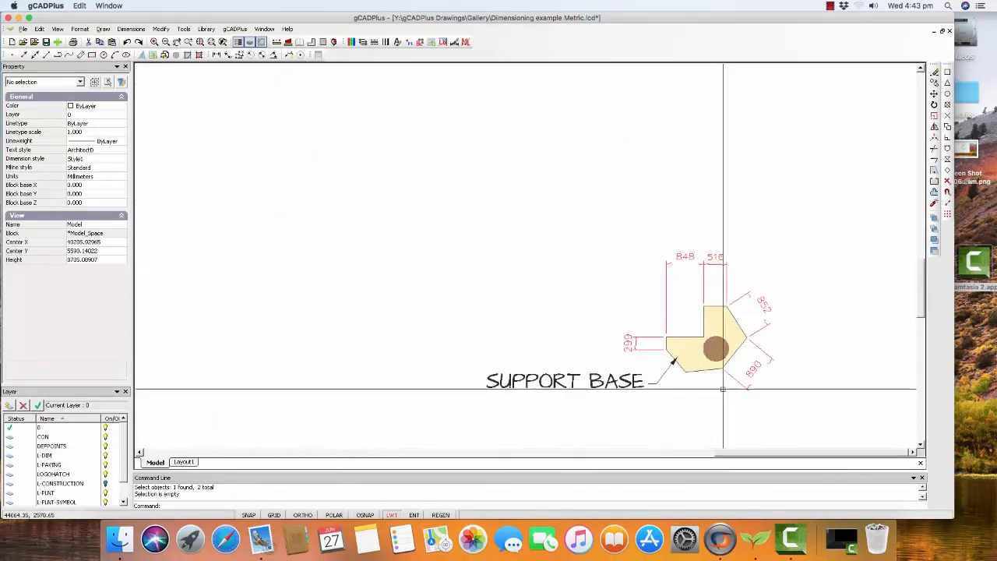
scroll(713, 388, "down", 1)
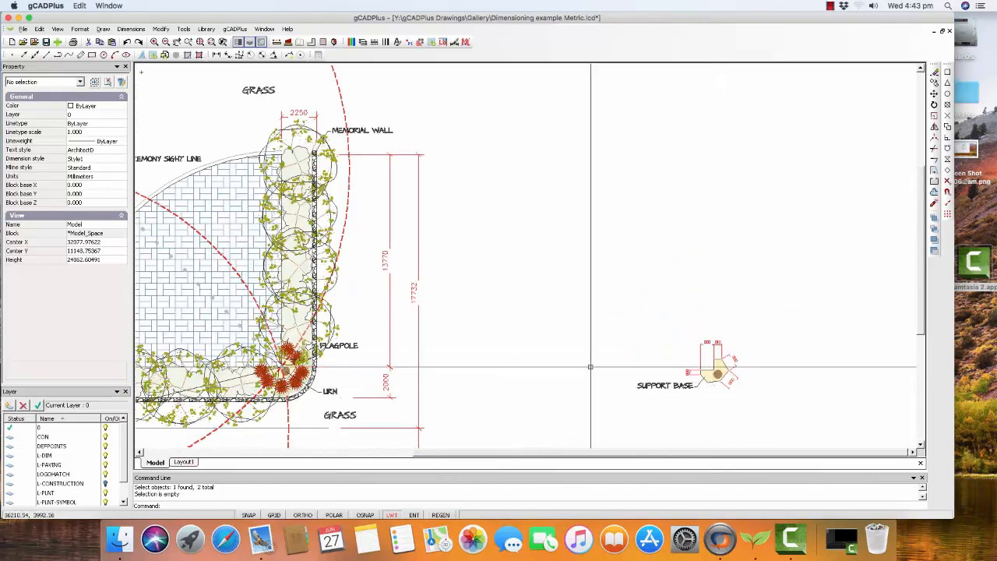
scroll(730, 374, "up", 1)
scroll(730, 373, "up", 4)
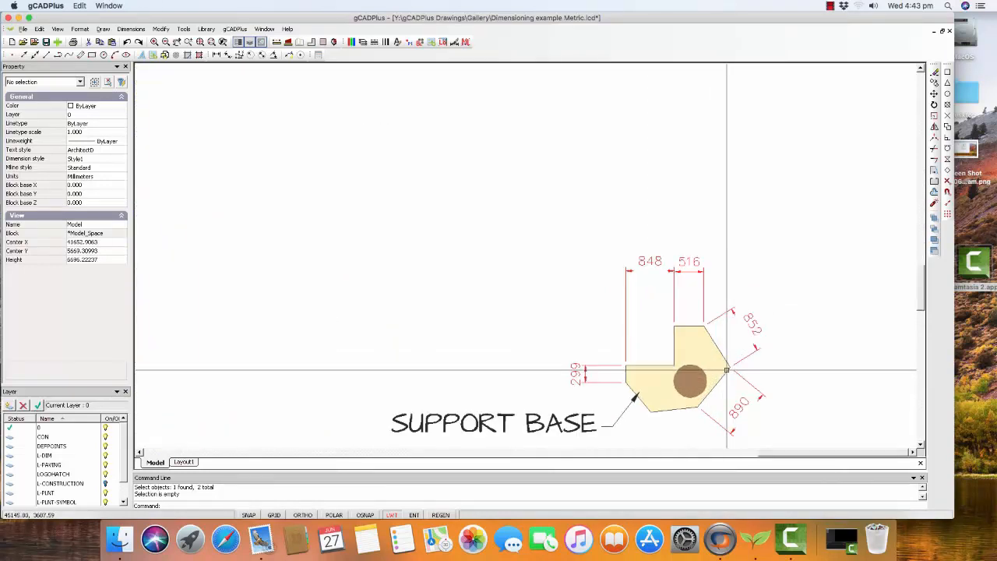
left_click(754, 325)
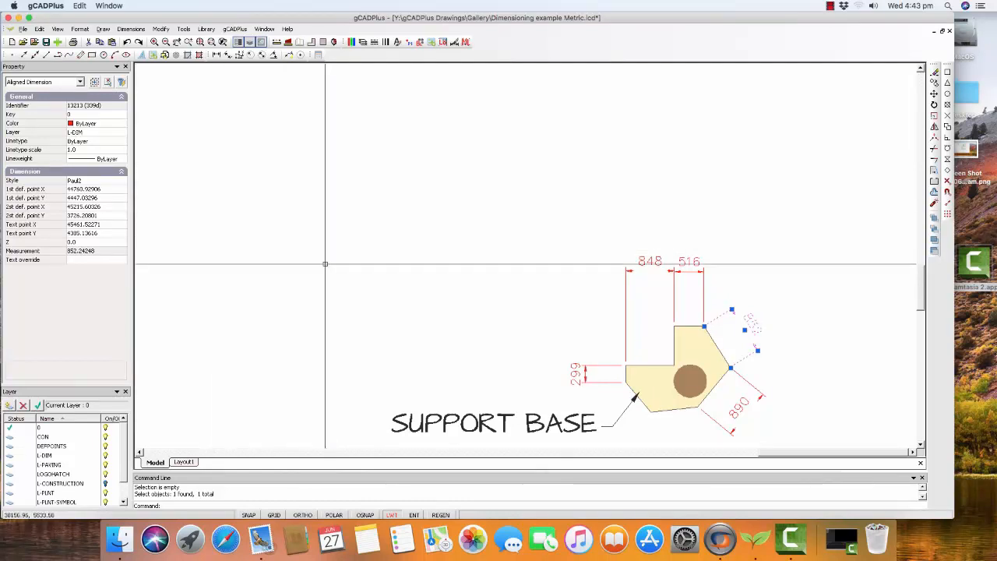
scroll(359, 274, "down", 2)
scroll(359, 274, "down", 2)
scroll(359, 274, "down", 2)
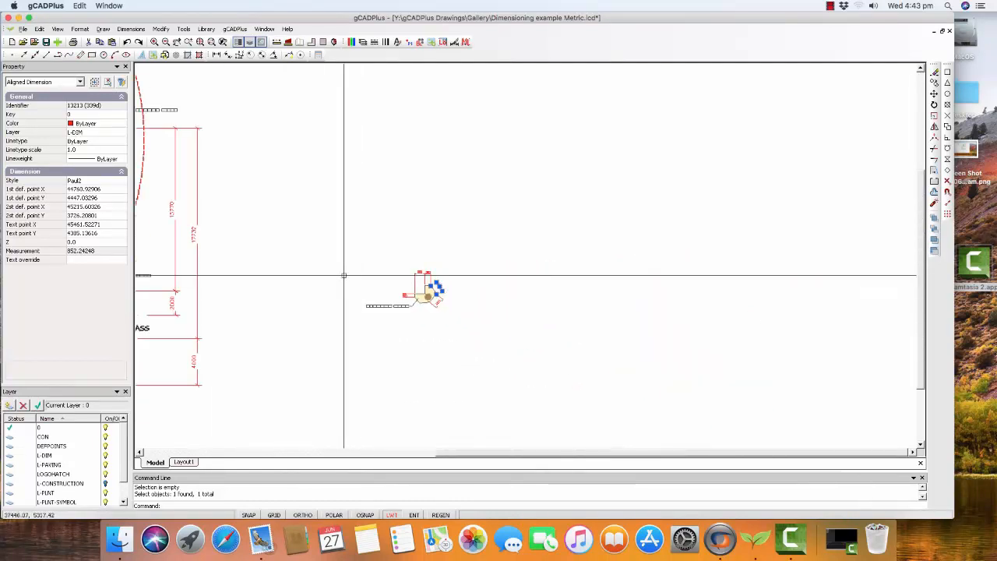
Select the outer vertical dimension beside the memorial wall to check it against the support base dimension, and clear the selection
middle_click_drag(366, 289, 555, 304)
scroll(522, 289, "up", 3)
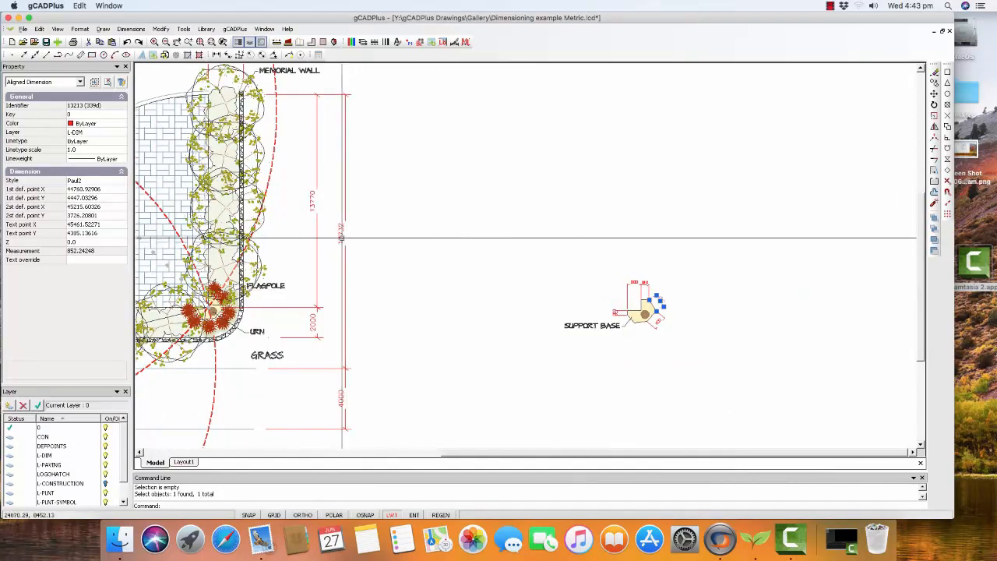
left_click(345, 233)
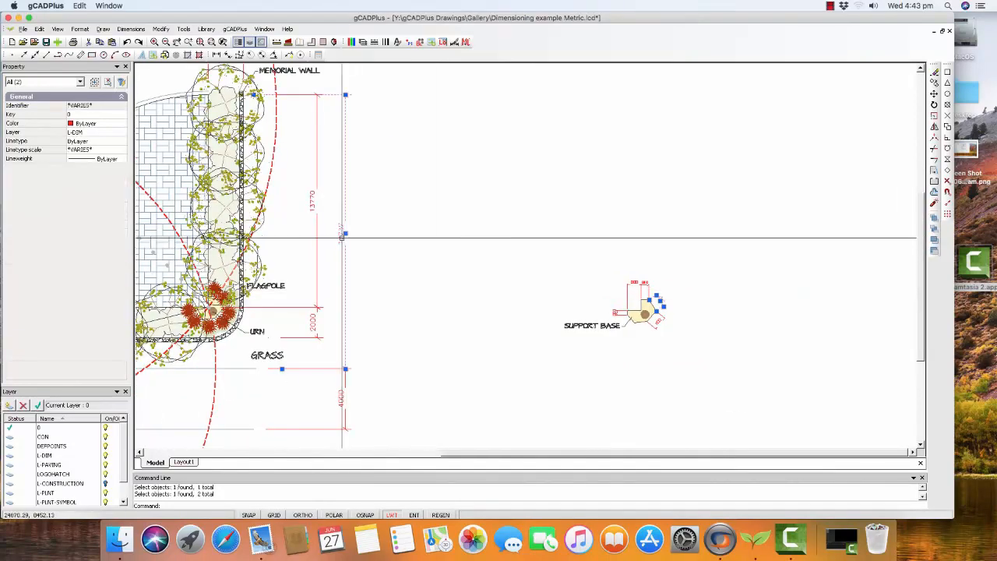
right_click(411, 239)
left_click(428, 253)
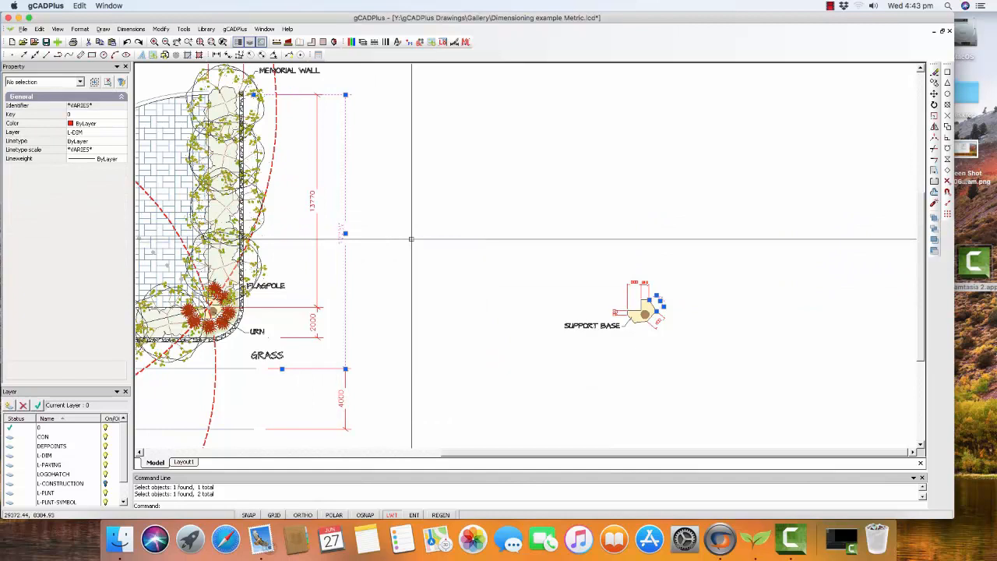
left_click(339, 234)
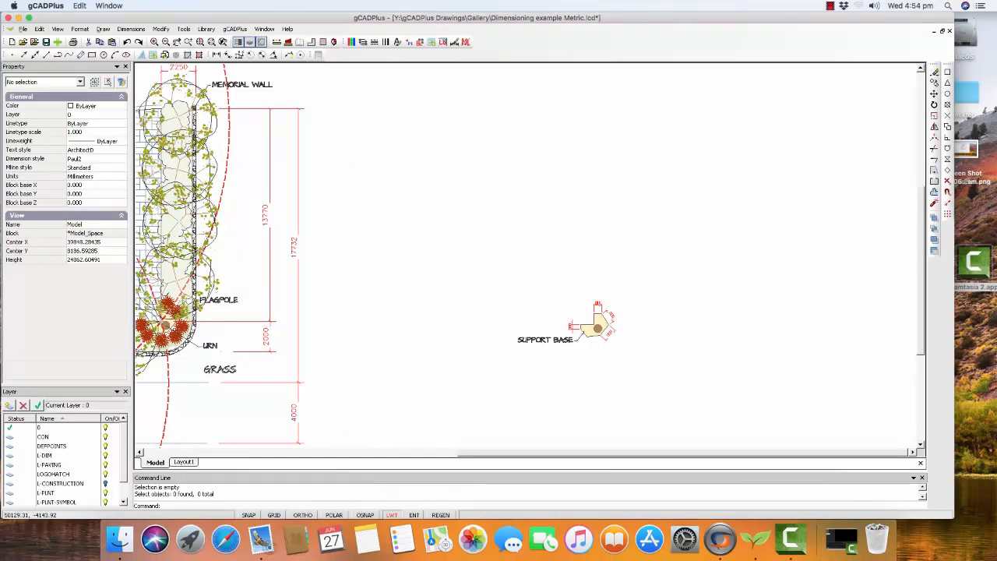
Open the dimension style settings and review the geometry and text options of the Paul2 style
left_click(131, 29)
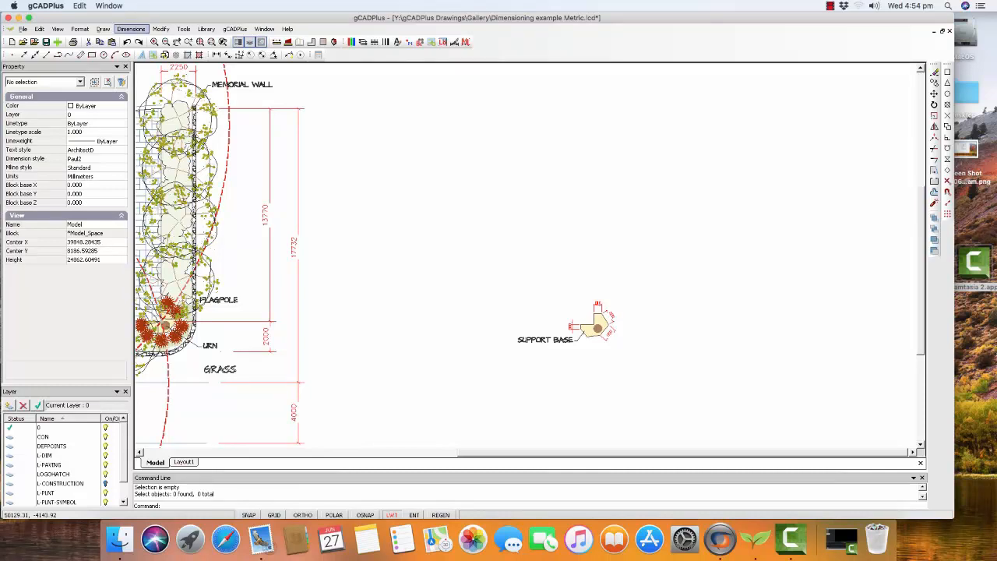
left_click(152, 136)
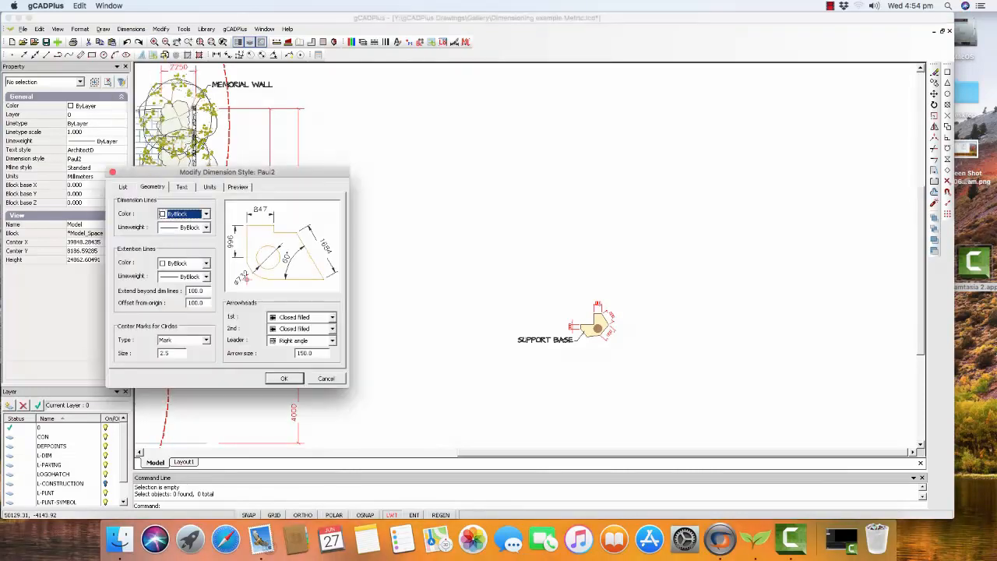
left_click(123, 187)
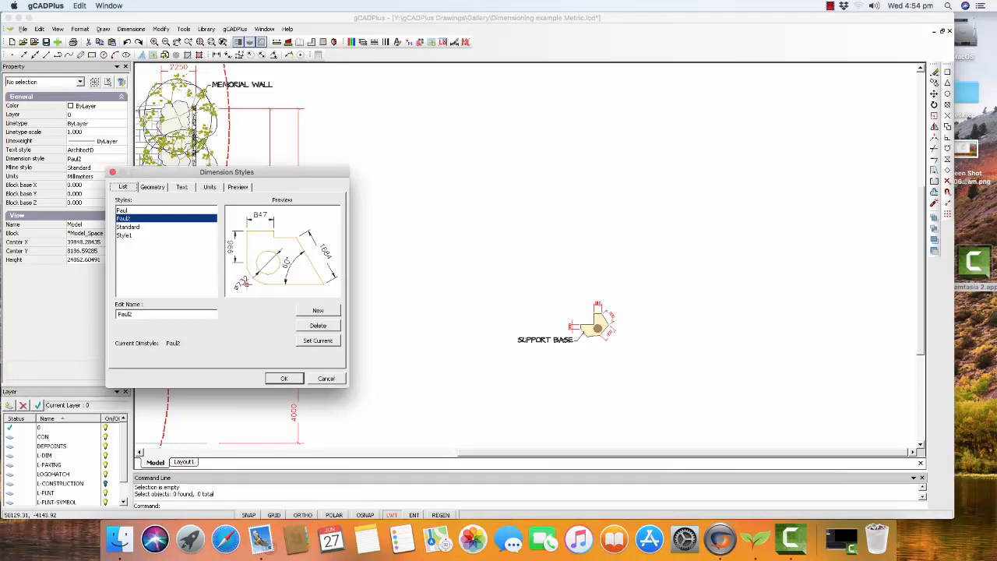
left_click(152, 187)
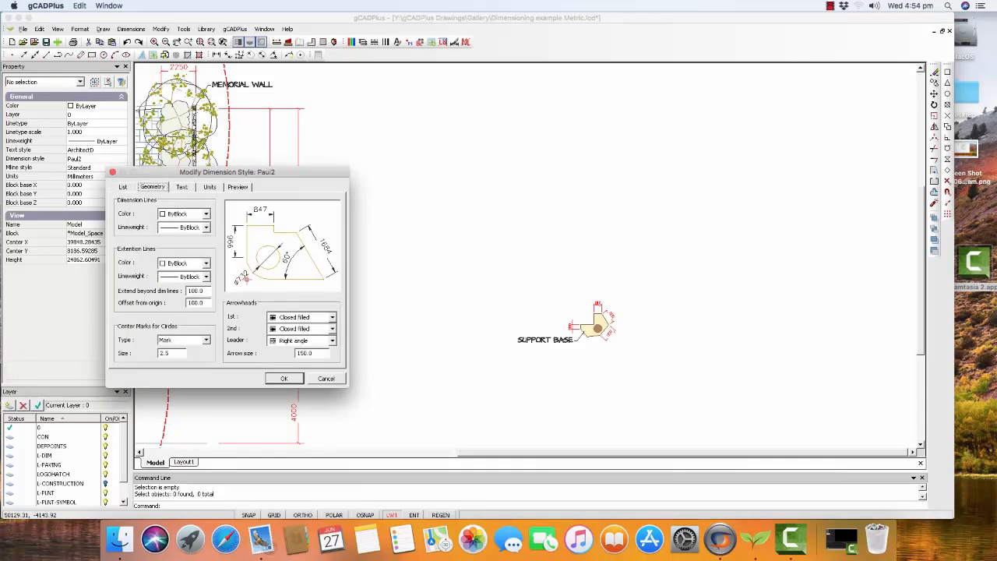
left_click(182, 187)
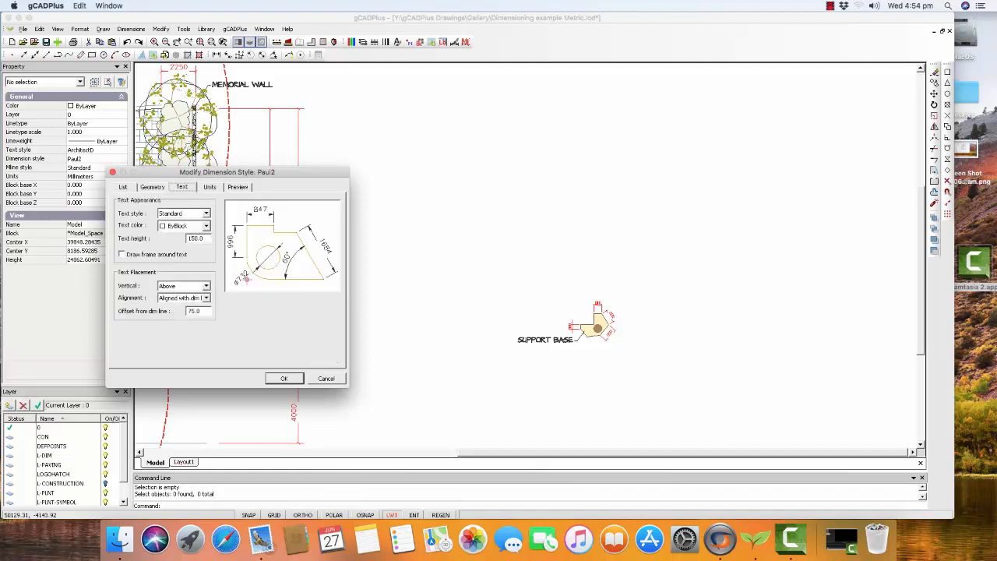
left_click(123, 187)
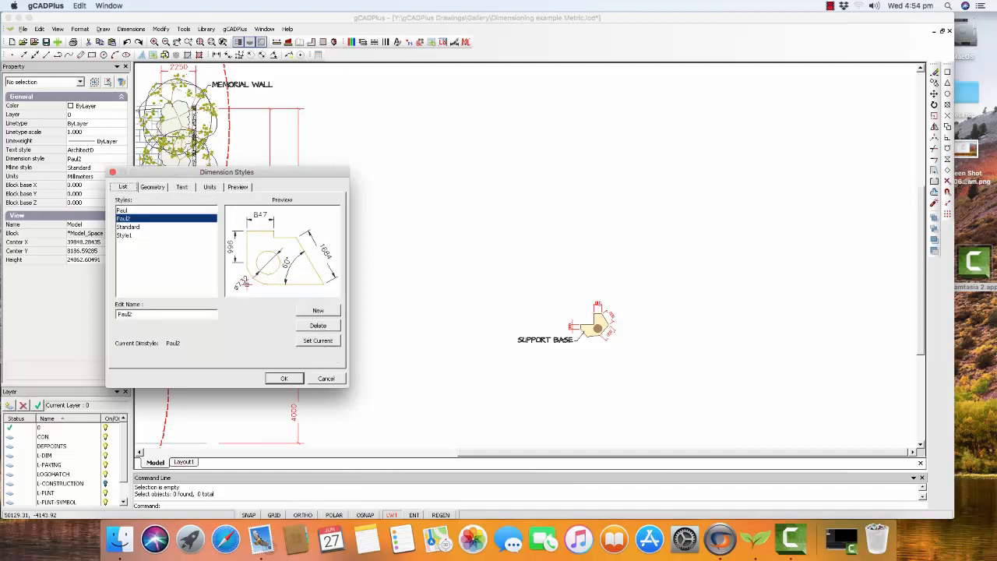
Set the arrow size of dimension style Style1 to 300, check its text settings, and apply the changes
left_click(124, 235)
left_click(152, 187)
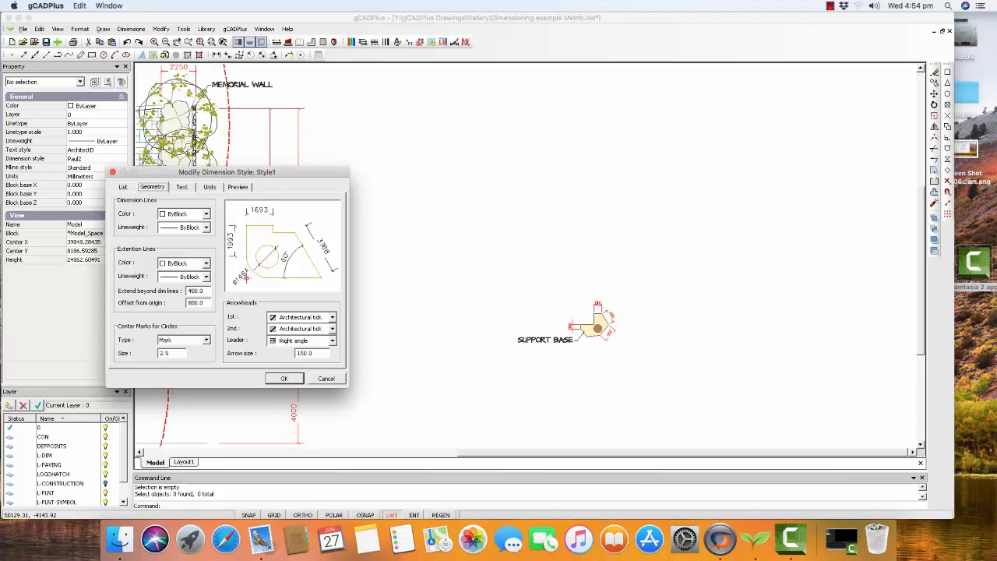
left_click_drag(315, 354, 296, 354)
type("300")
left_click(181, 187)
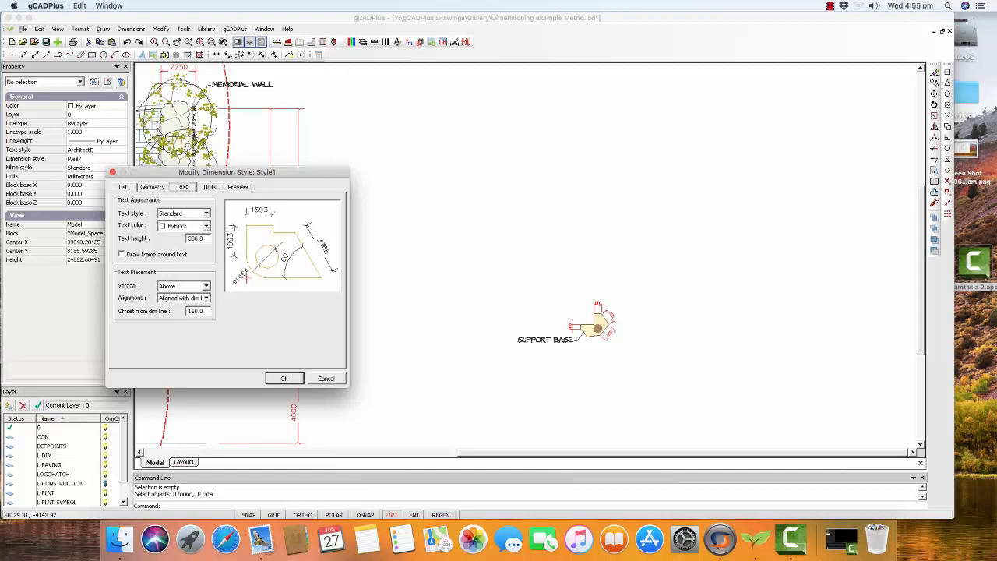
left_click(284, 378)
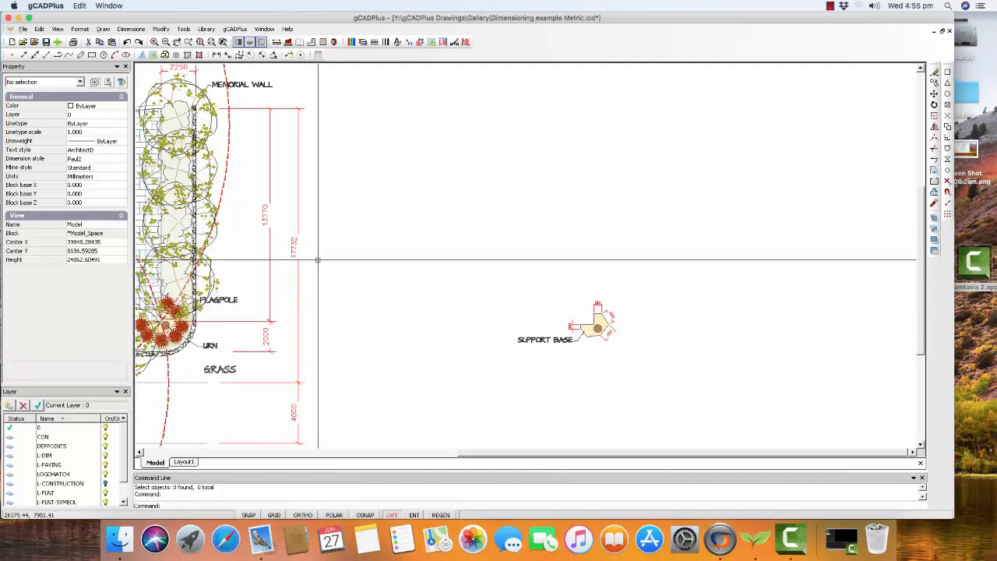
Compare the tick marks on the plan's dimensions with the arrowheads on the support base detail's dimensions
scroll(271, 110, "up", 5)
scroll(271, 109, "up", 2)
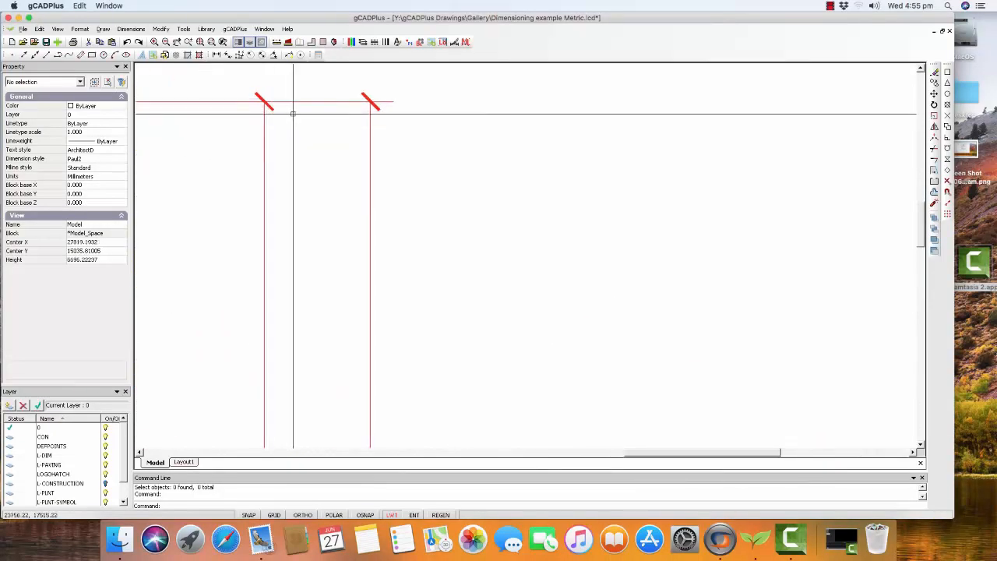
scroll(286, 119, "down", 9)
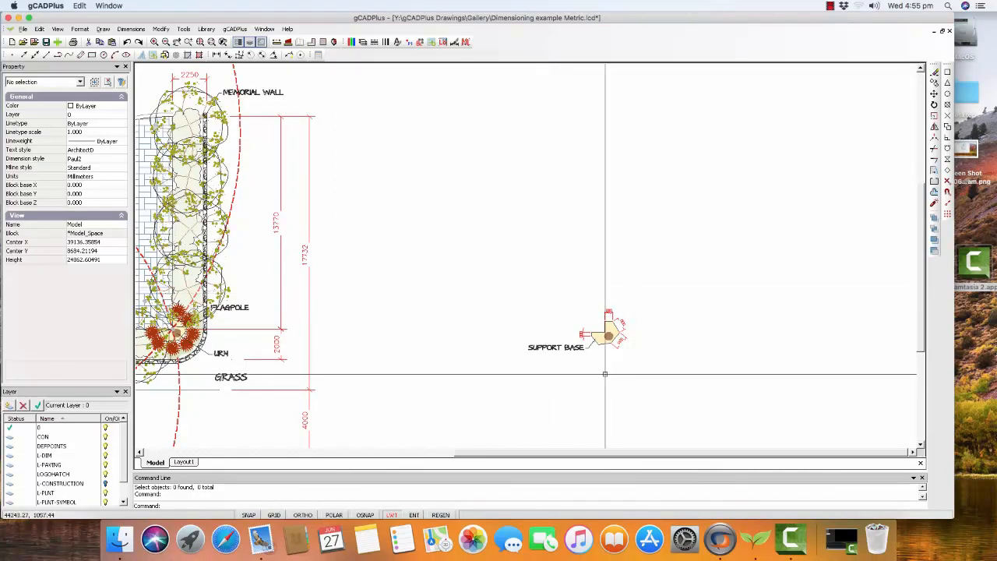
scroll(604, 374, "up", 6)
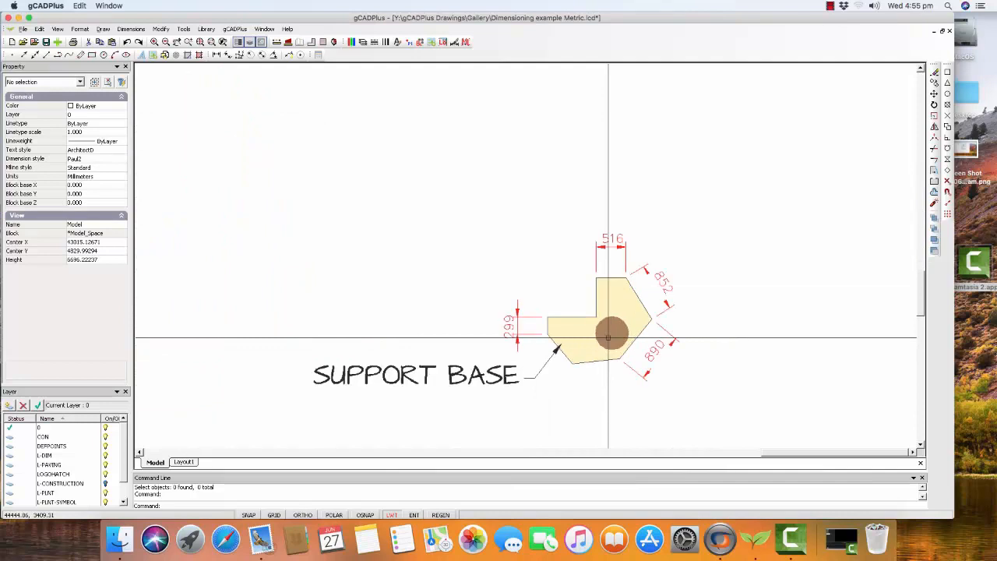
scroll(608, 337, "down", 1)
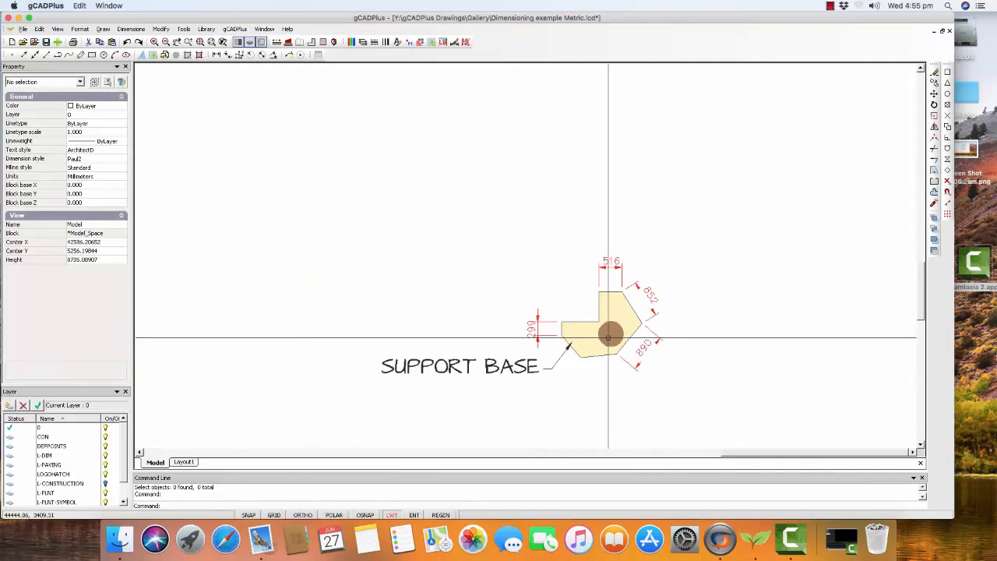
scroll(608, 337, "up", 4)
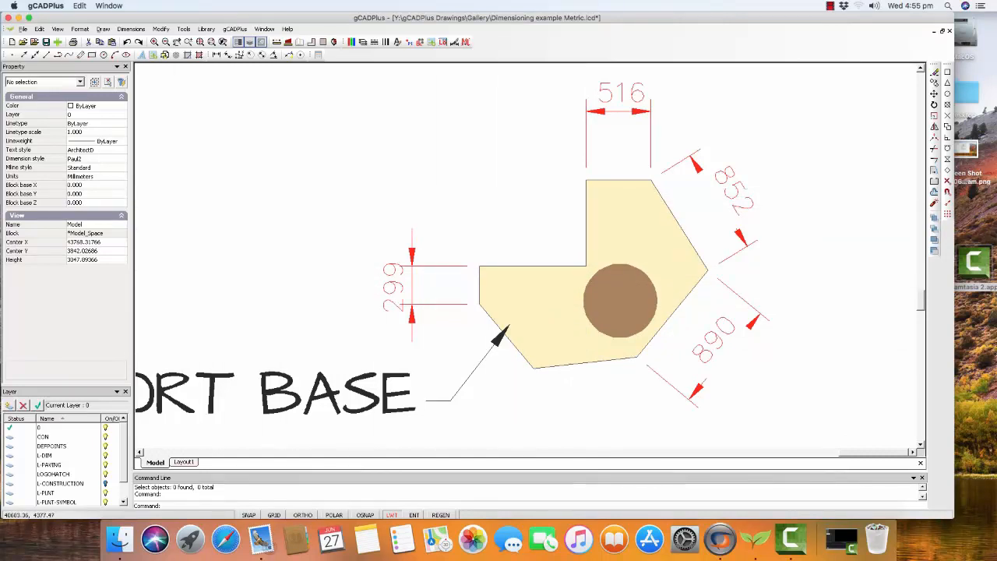
Choose Paul2 as the current dimension style for the drawing
left_click(95, 159)
left_click(122, 160)
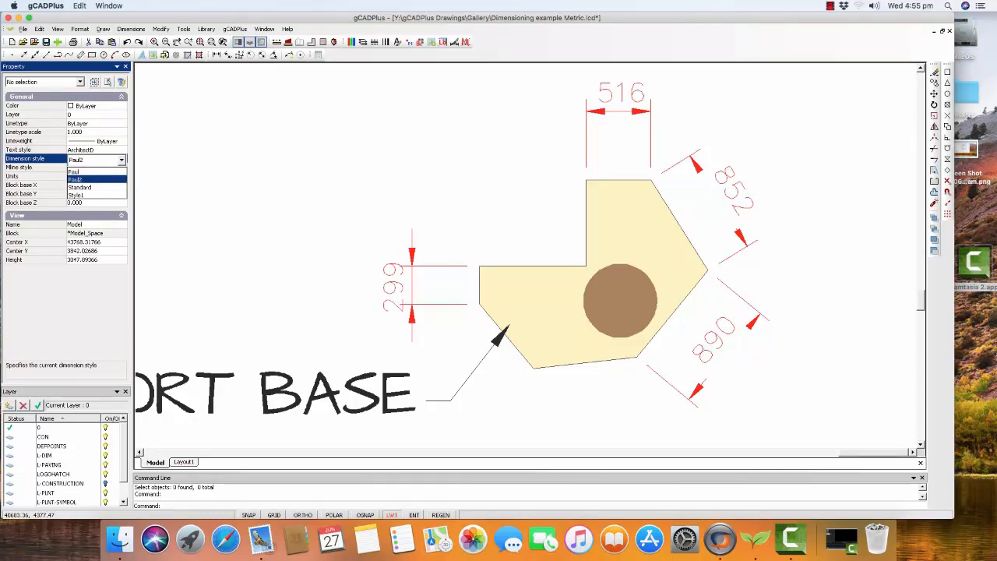
left_click(75, 179)
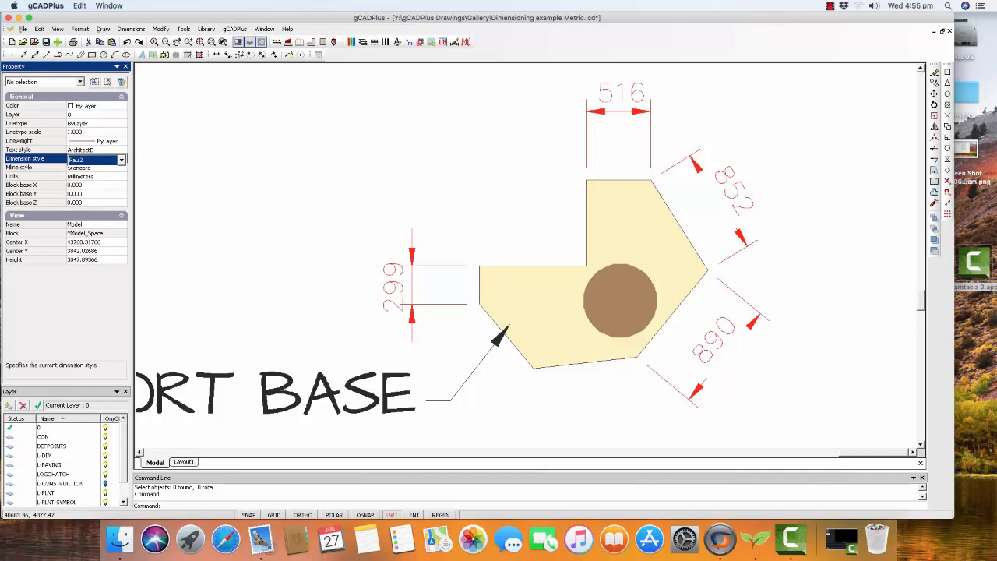
Add an aligned dimension along the support base's lower edge, between its two lower corners, placed just below the outline
left_click(558, 365)
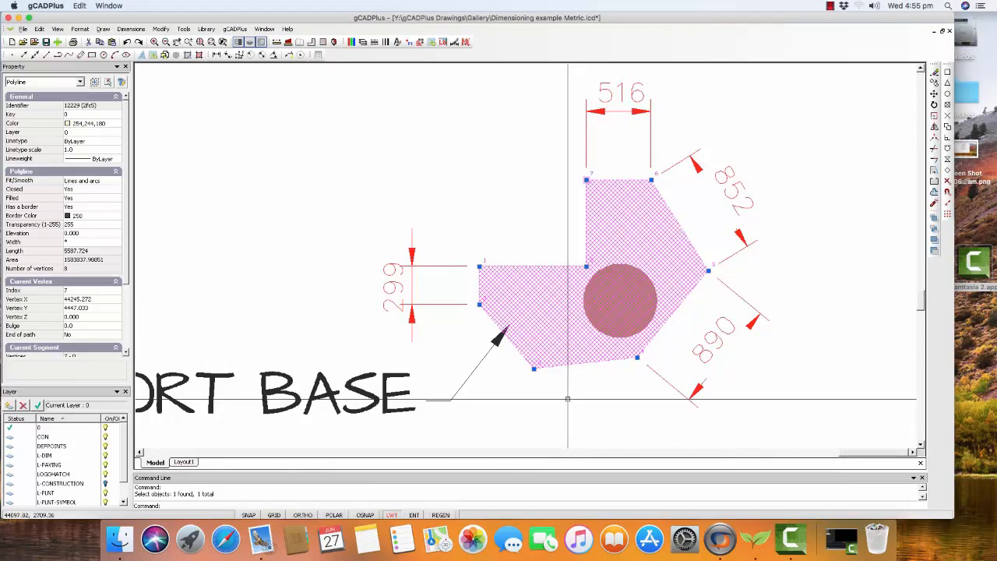
key("Escape")
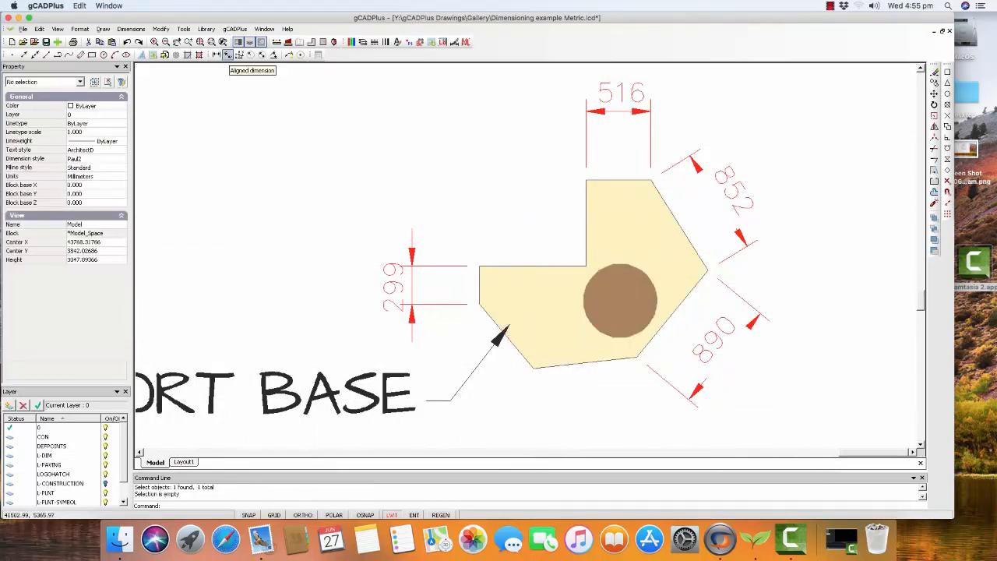
left_click(227, 54)
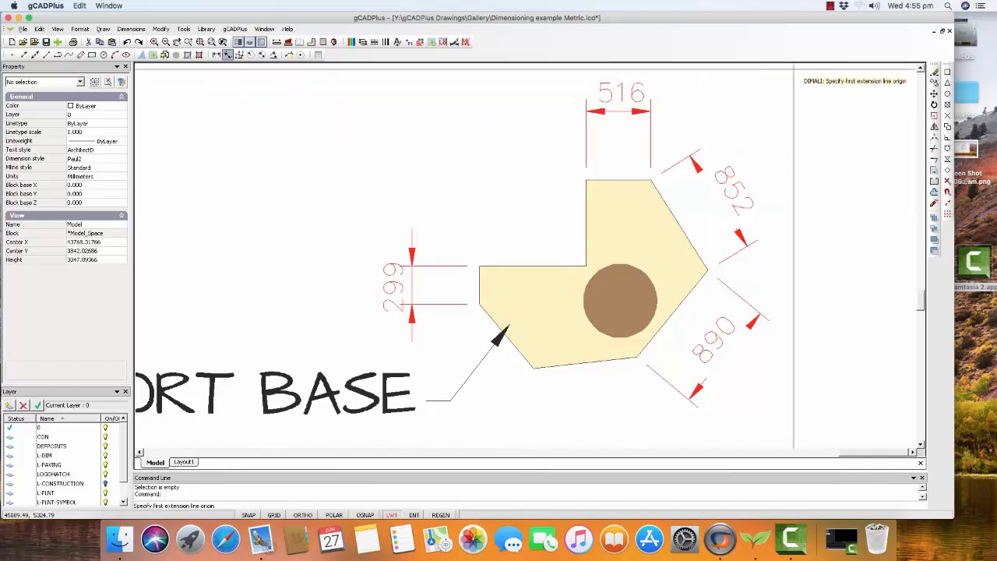
left_click(533, 368)
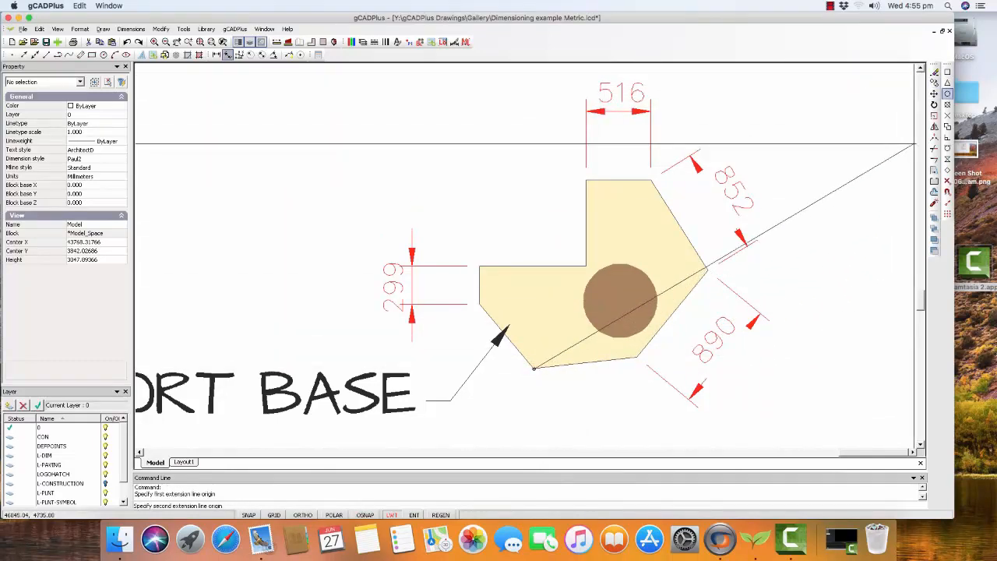
left_click(637, 358)
left_click(641, 415)
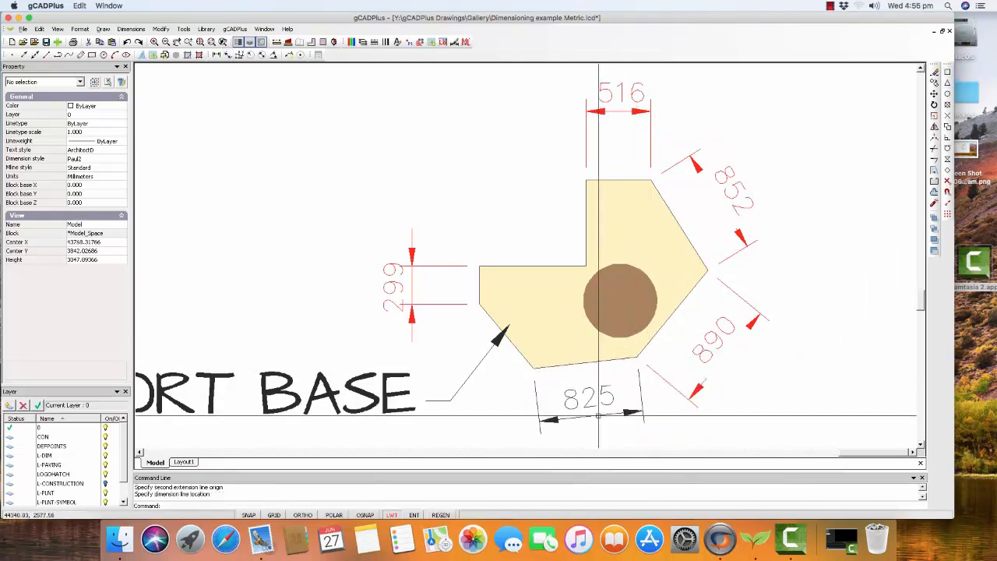
Move the new aligned dimension below the support base to the L-DIM layer and clear the selection
left_click(642, 402)
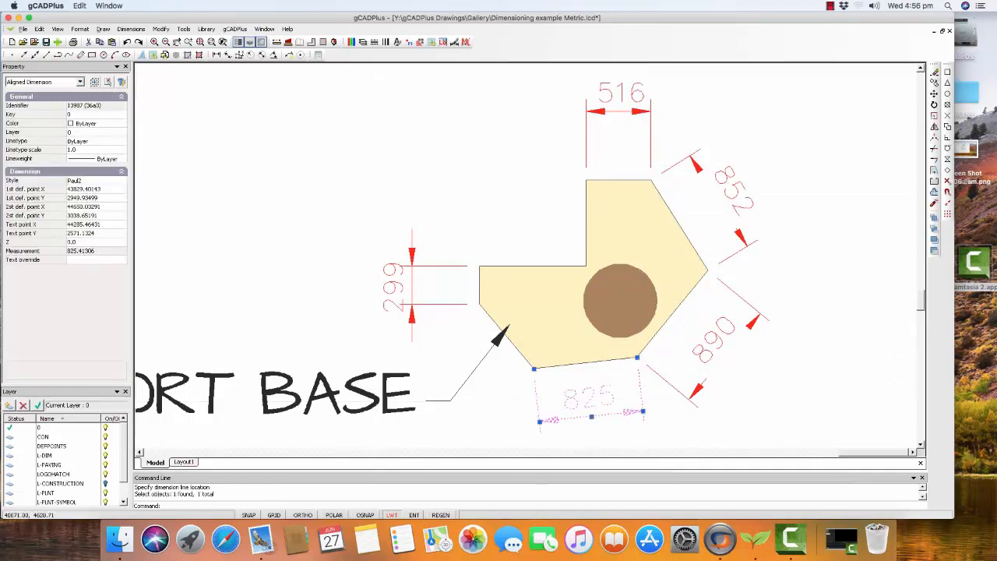
left_click(120, 132)
left_click(122, 134)
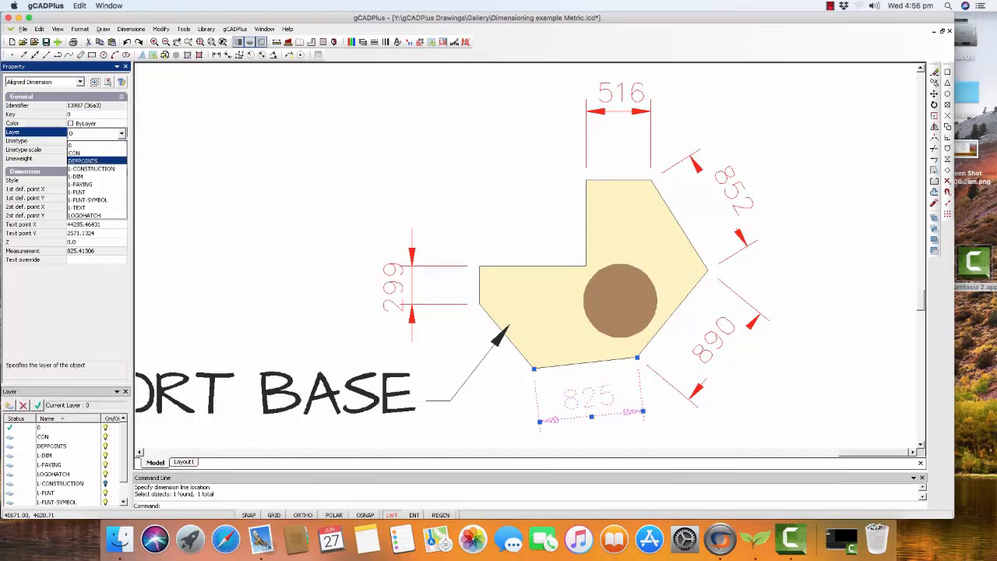
left_click(85, 176)
key("Escape")
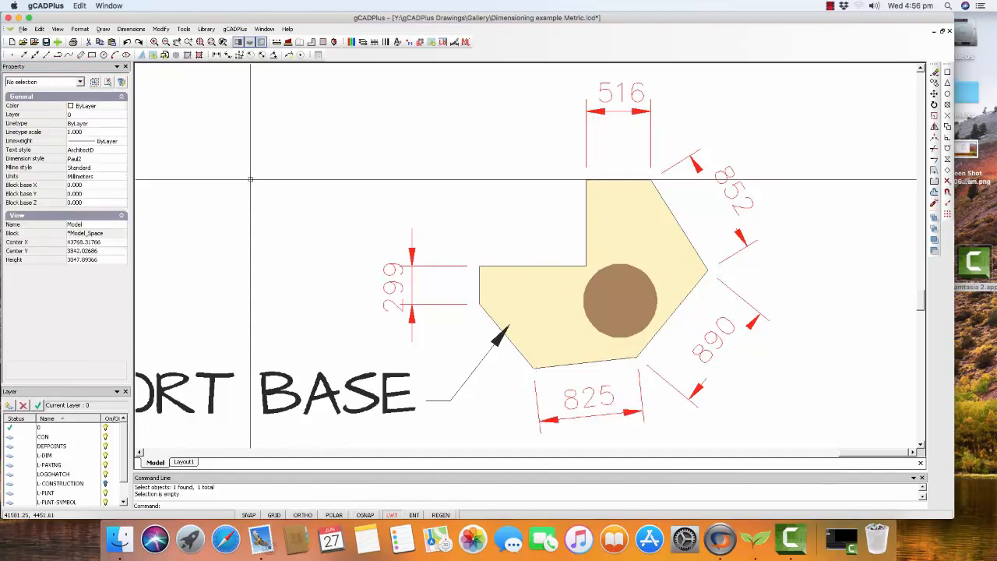
View the support base detail alongside the main plan, and display both on the Layout1 sheet
scroll(311, 196, "down", 2)
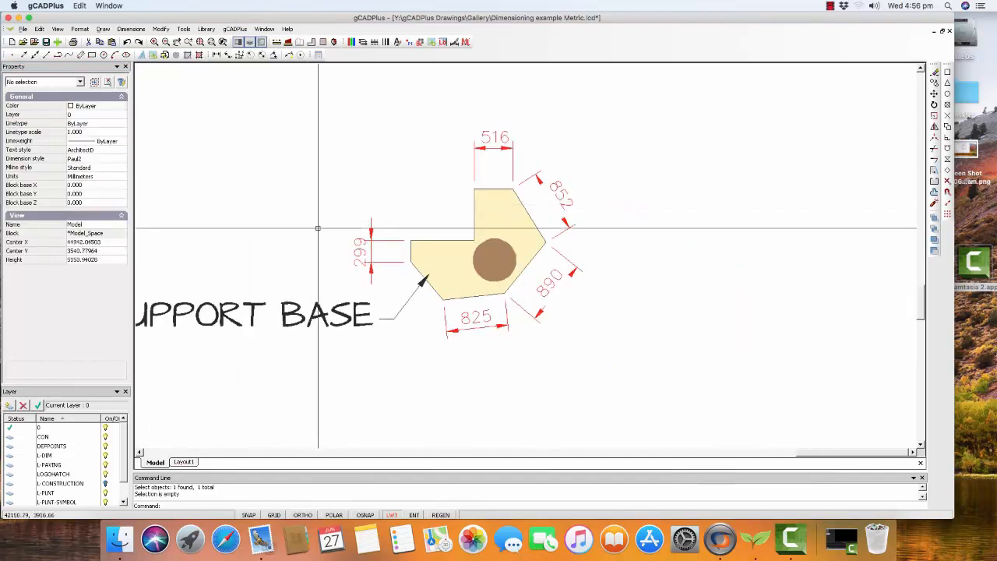
scroll(507, 337, "down", 3)
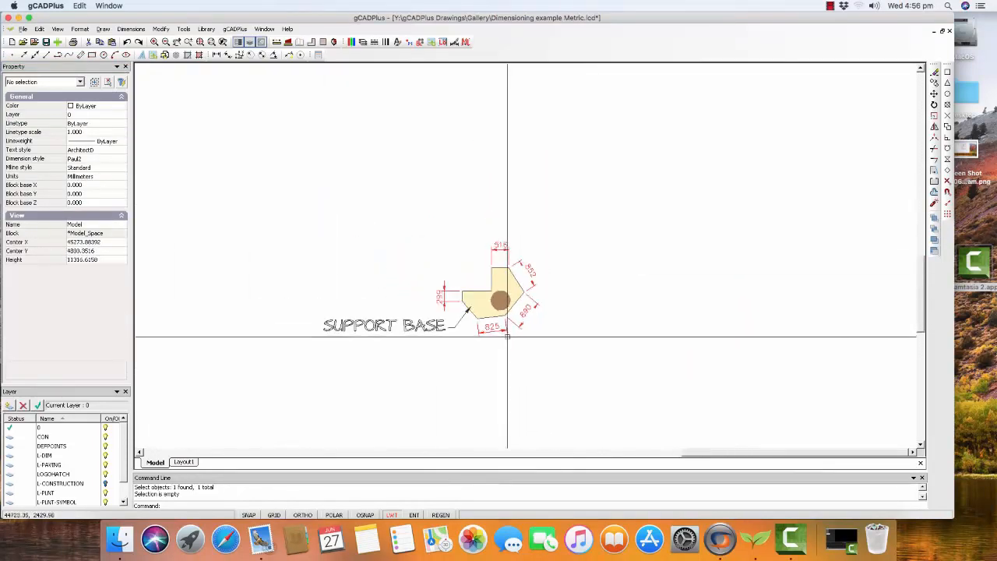
scroll(507, 336, "down", 2)
middle_click_drag(410, 312, 610, 293)
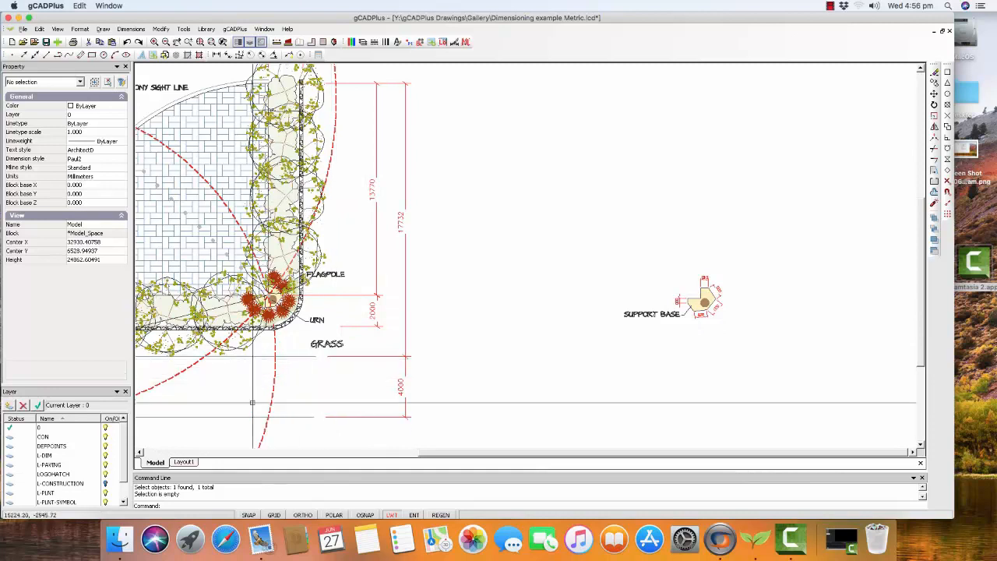
left_click(183, 462)
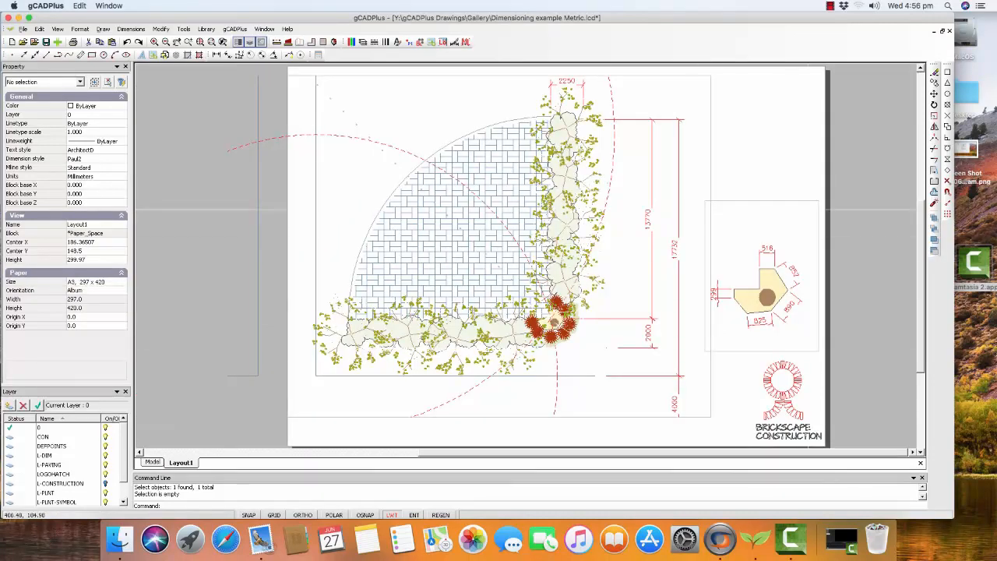
Select the support base detail's viewport on the layout to inspect its extents and view scale, and clear the selection
left_click(814, 213)
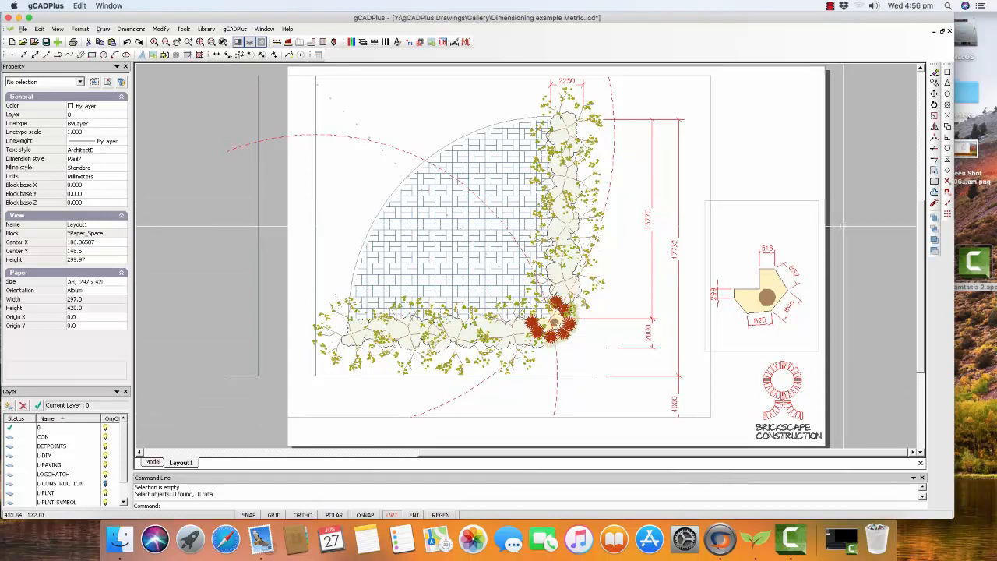
left_click(842, 224)
left_click(814, 194)
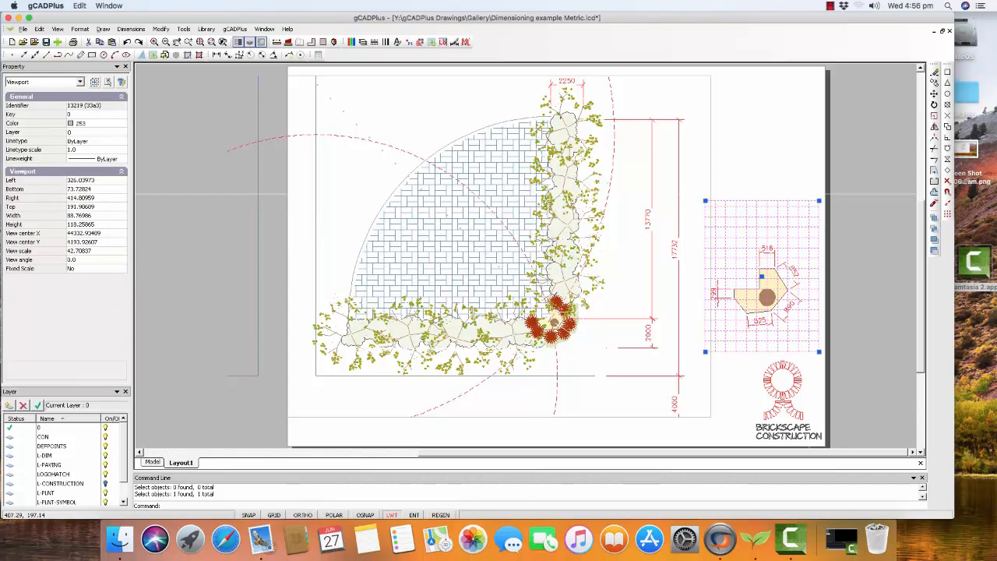
key("Escape")
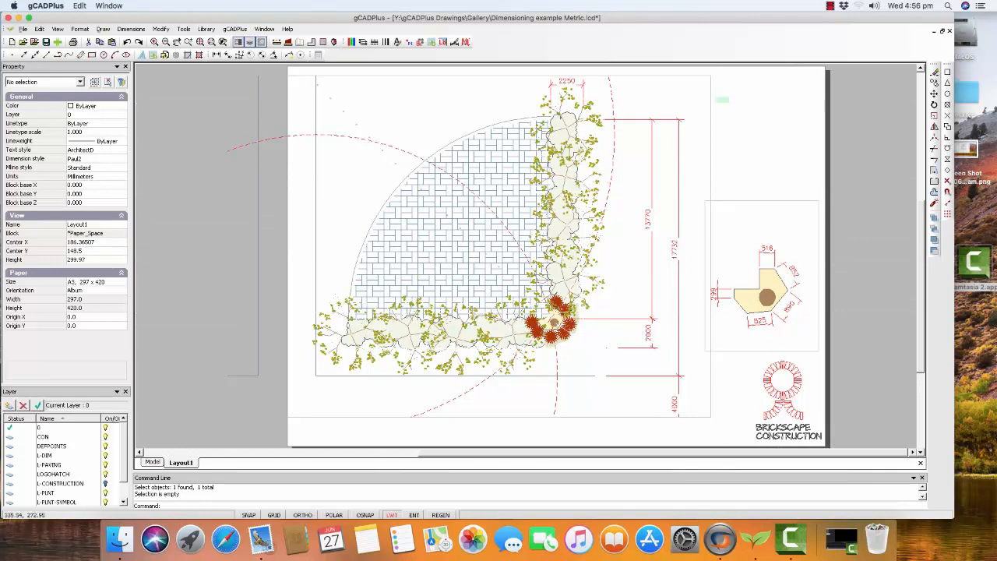
Select the main plan's viewport on the layout to inspect its extents and view scale, and clear the selection
left_click(711, 98)
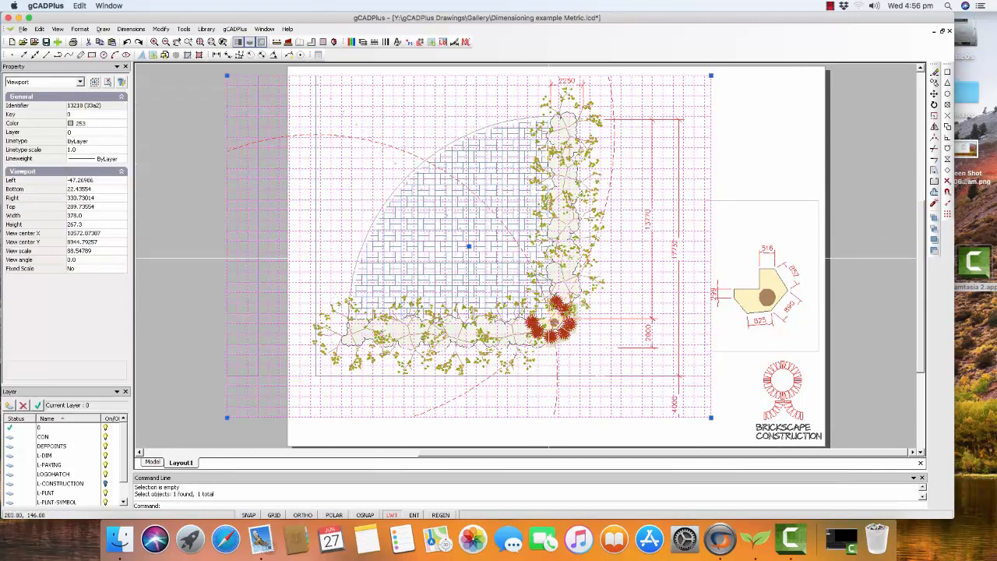
key("Escape")
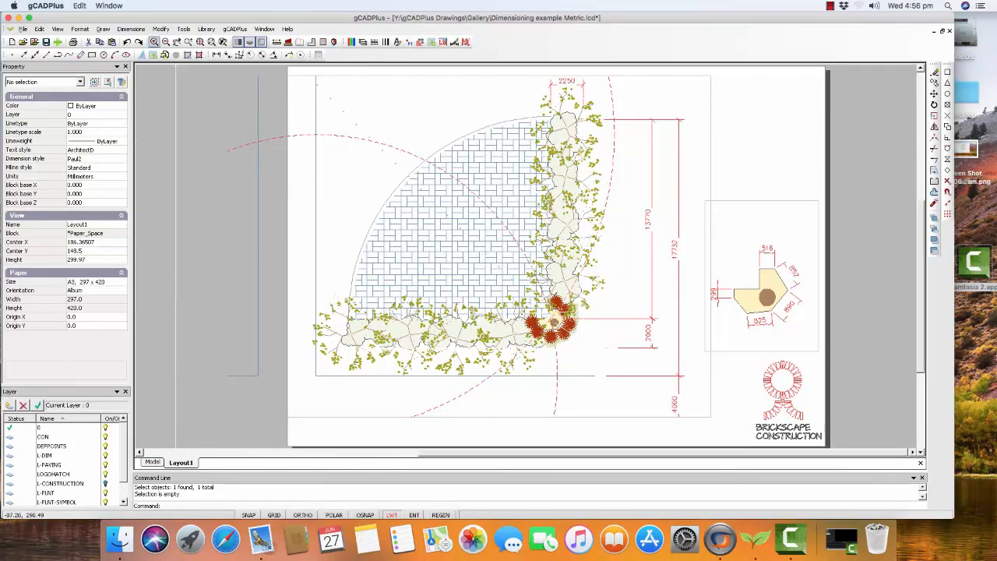
Set the paper cursor color to black in the drawing parameters and apply the change
left_click(183, 29)
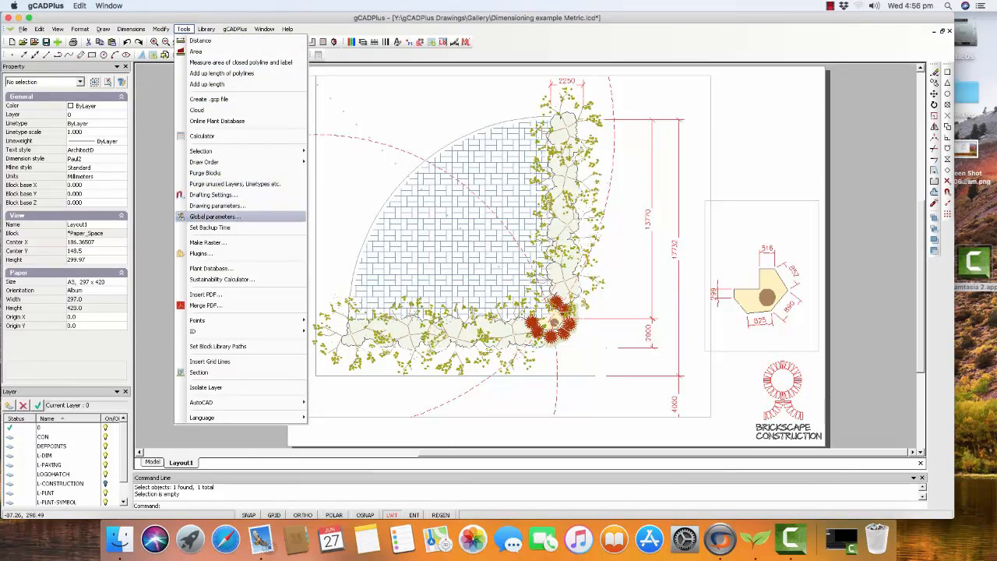
left_click(217, 205)
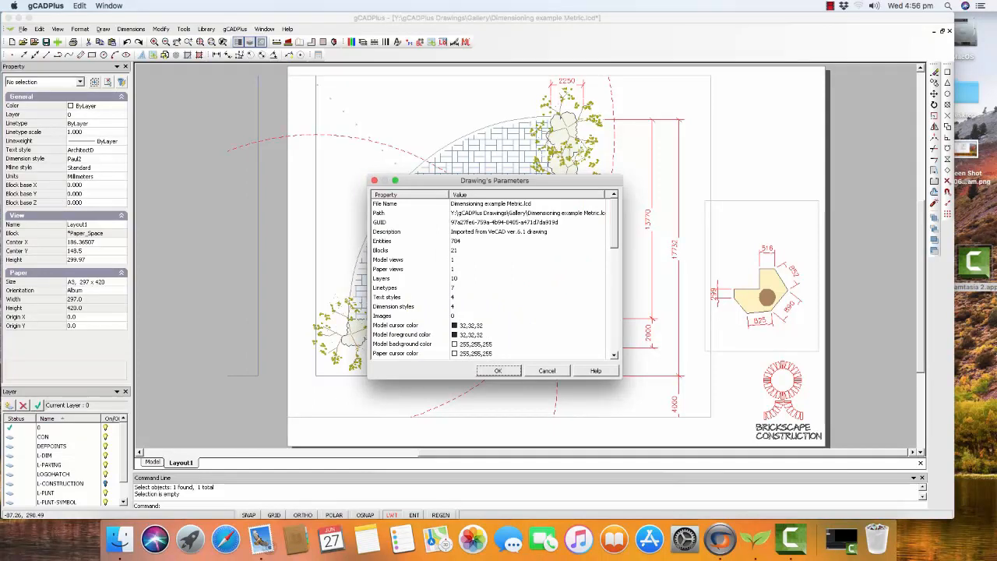
scroll(494, 278, "down", 3)
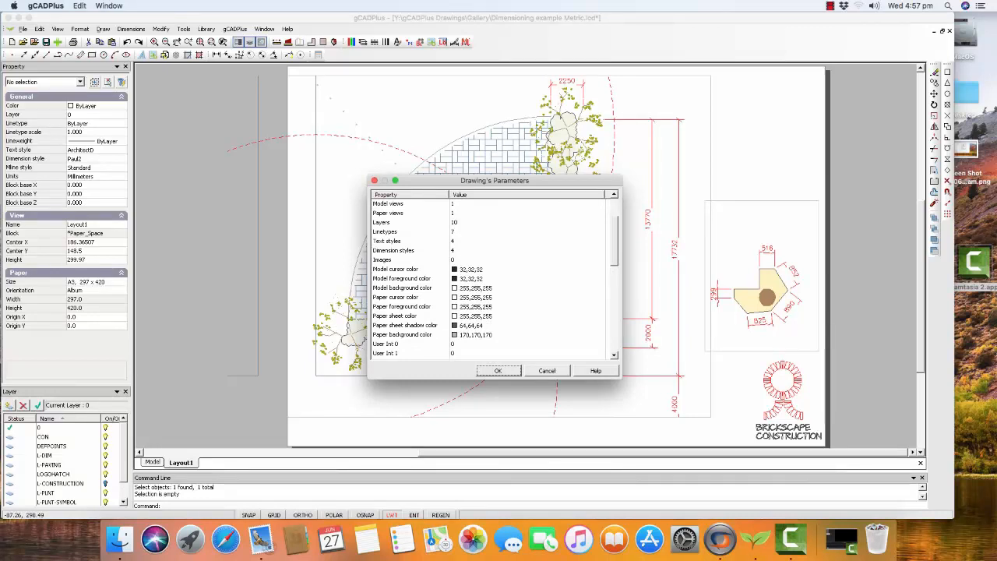
double_click(475, 297)
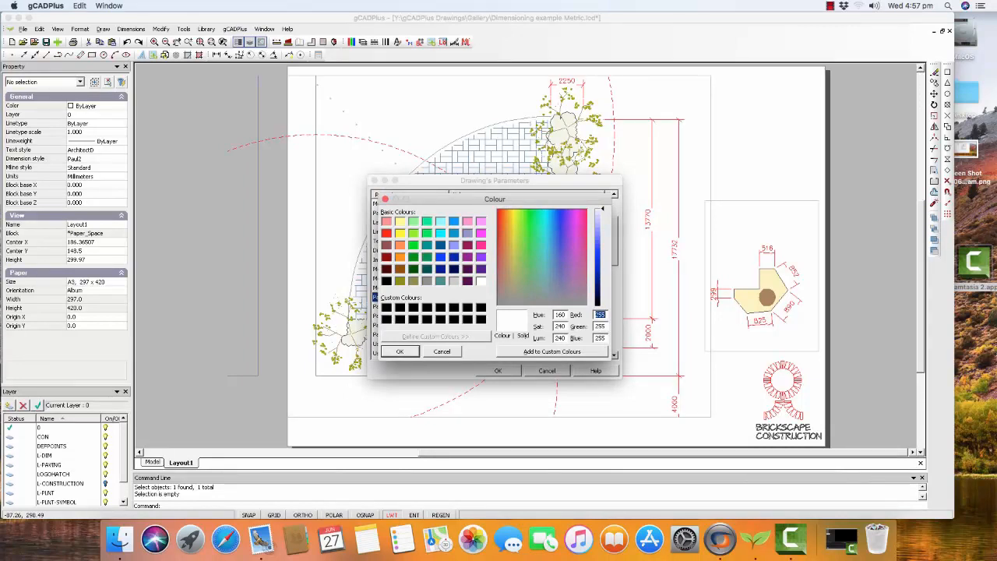
left_click(386, 281)
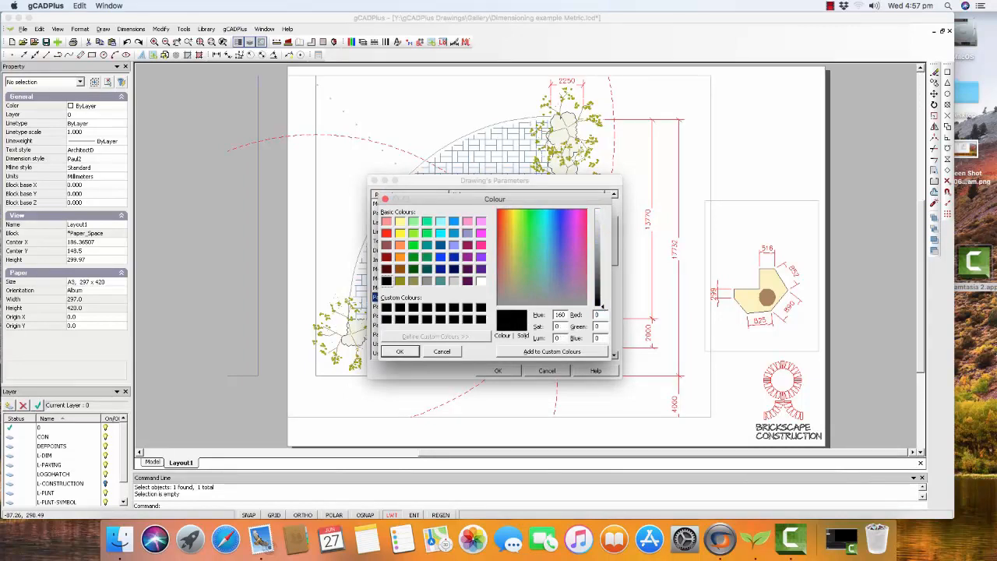
left_click(400, 351)
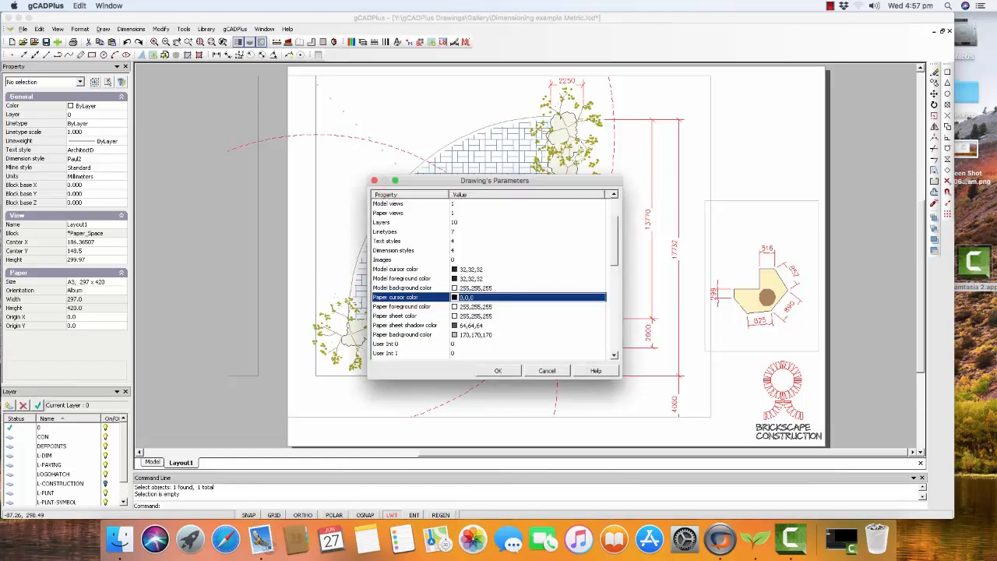
left_click(498, 370)
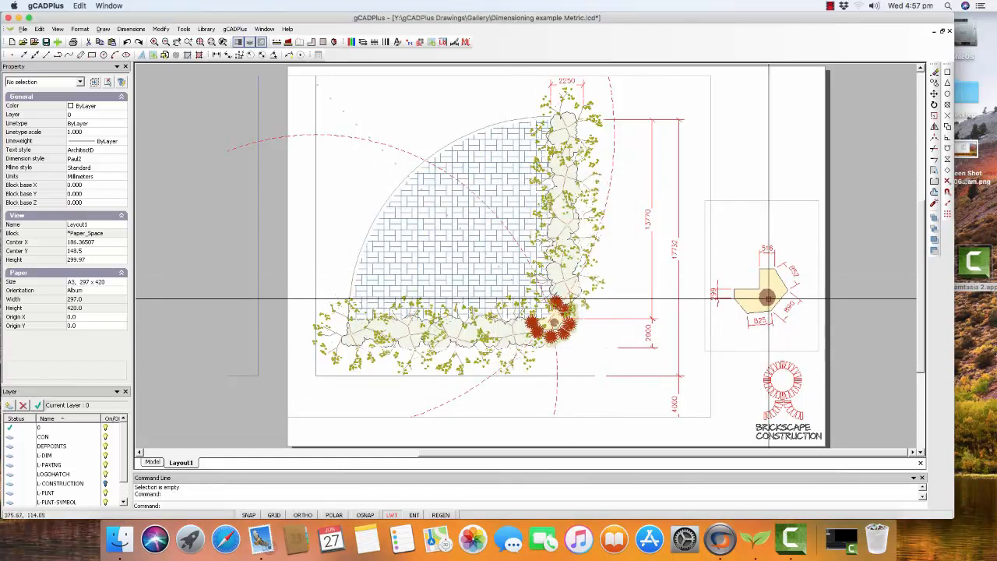
Select the support base detail's viewport to inspect its view scale, and clear the selection
left_click(737, 201)
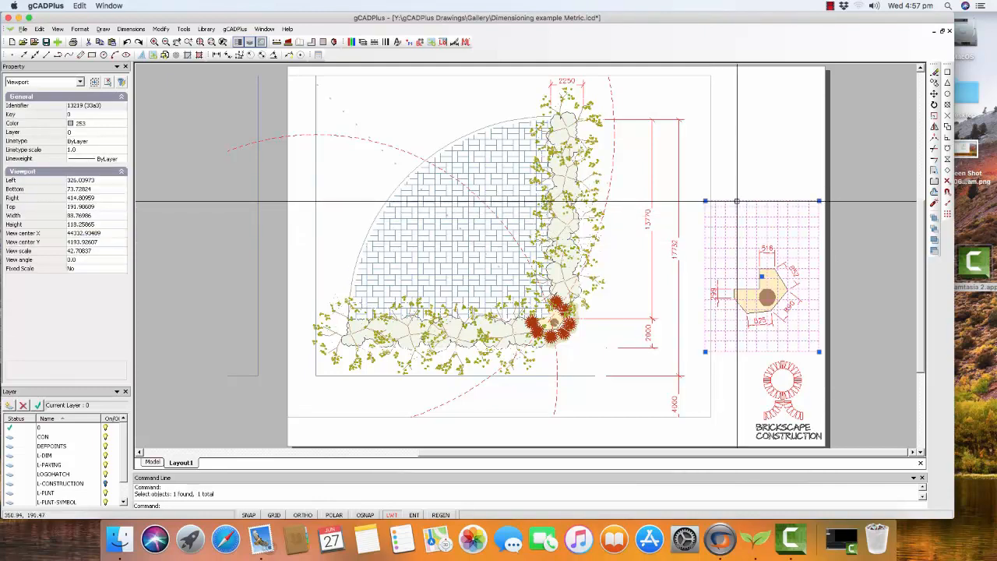
key("Escape")
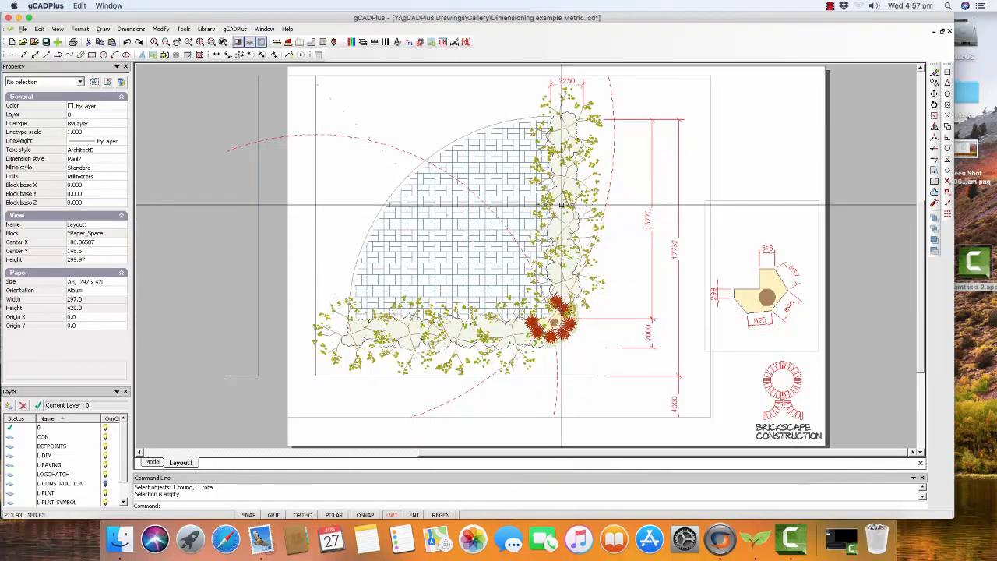
Freeze the L-PLNT-SYMBOL layer in the main plan's viewport only and clear the selection
left_click_drag(731, 114, 710, 110)
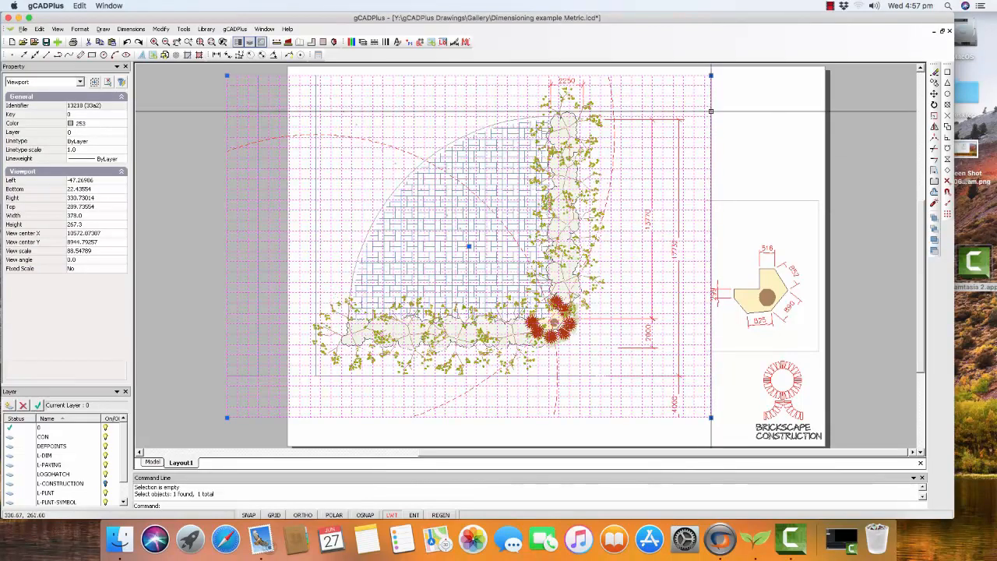
right_click(710, 112)
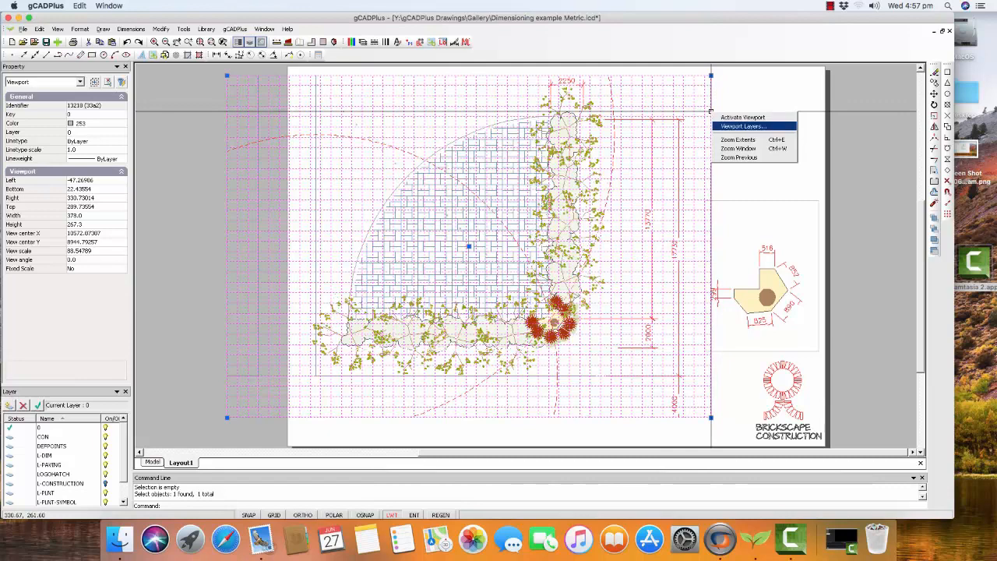
left_click(744, 127)
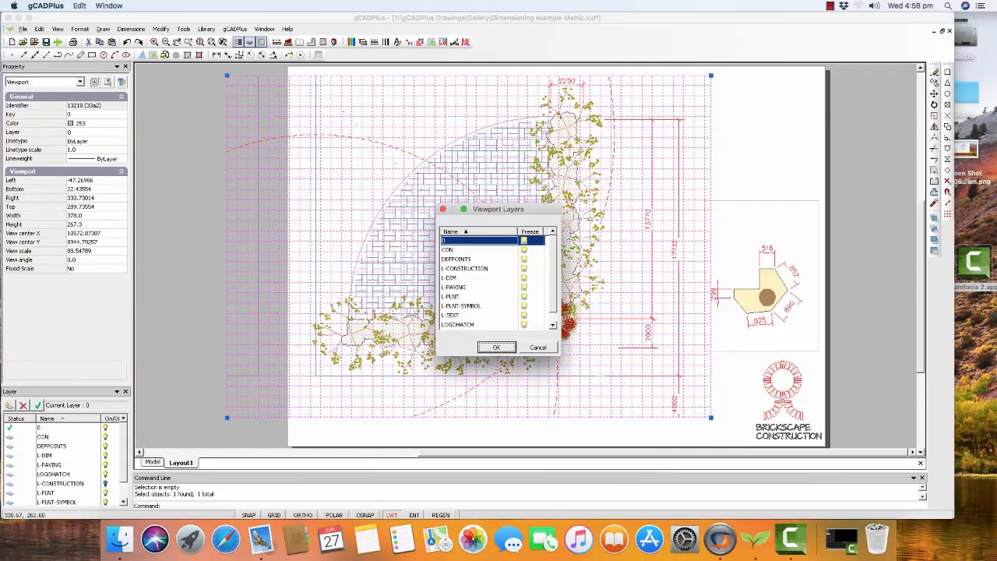
left_click(523, 305)
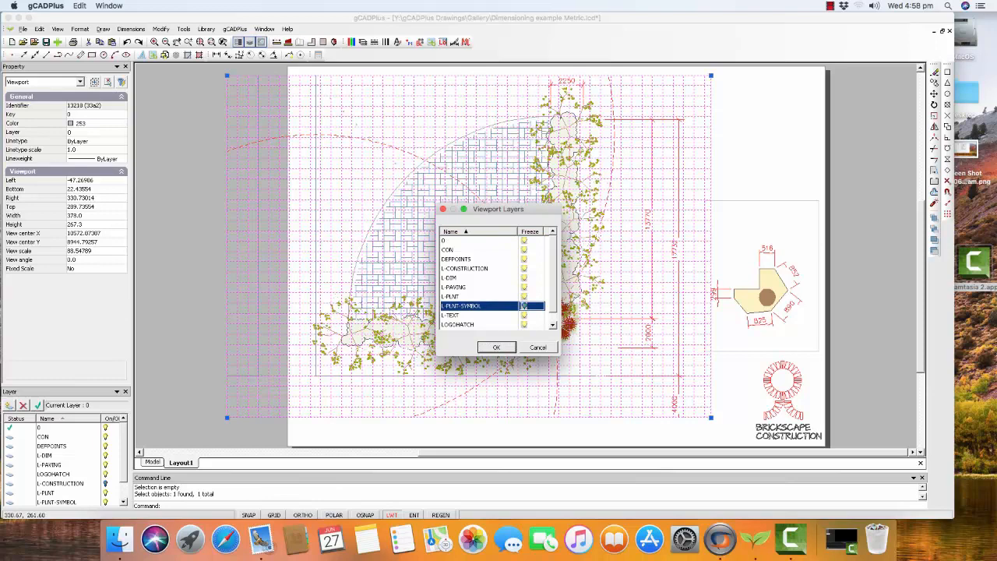
left_click(496, 347)
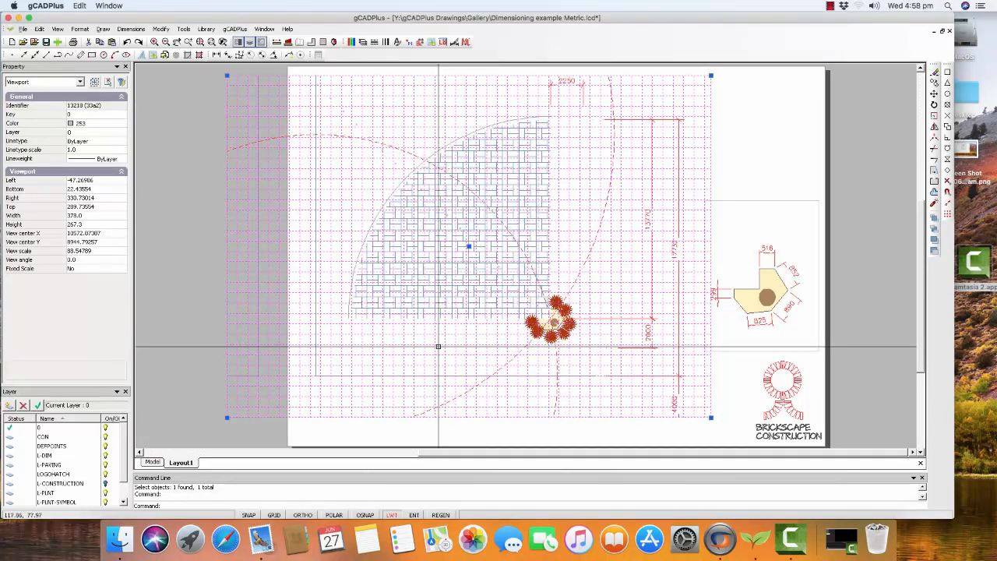
right_click(754, 151)
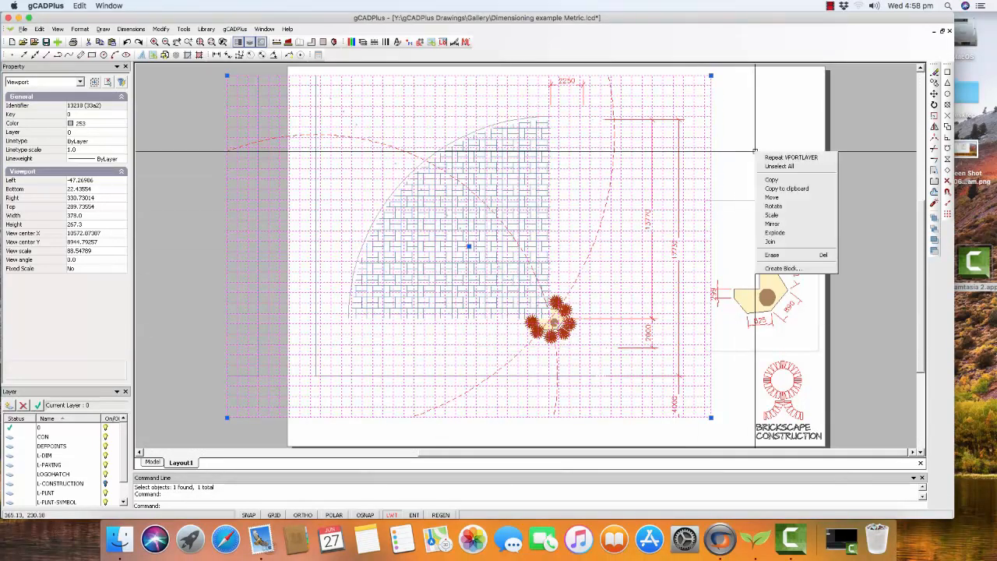
left_click(778, 165)
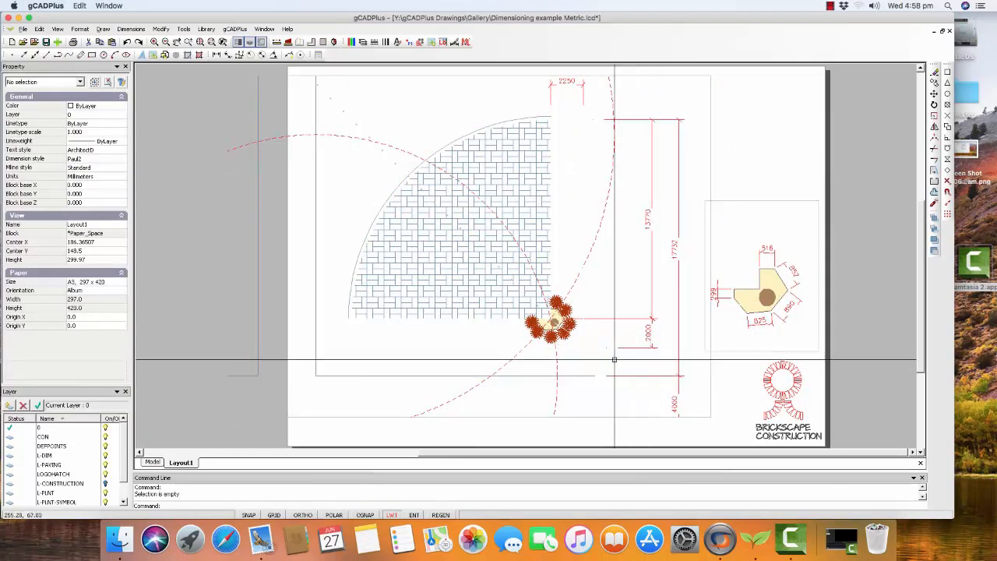
Inspect in model space which layers the red plants around the urn and the large plant symbol near the flagpole are on
scroll(566, 311, "up", 1)
scroll(555, 319, "down", 1)
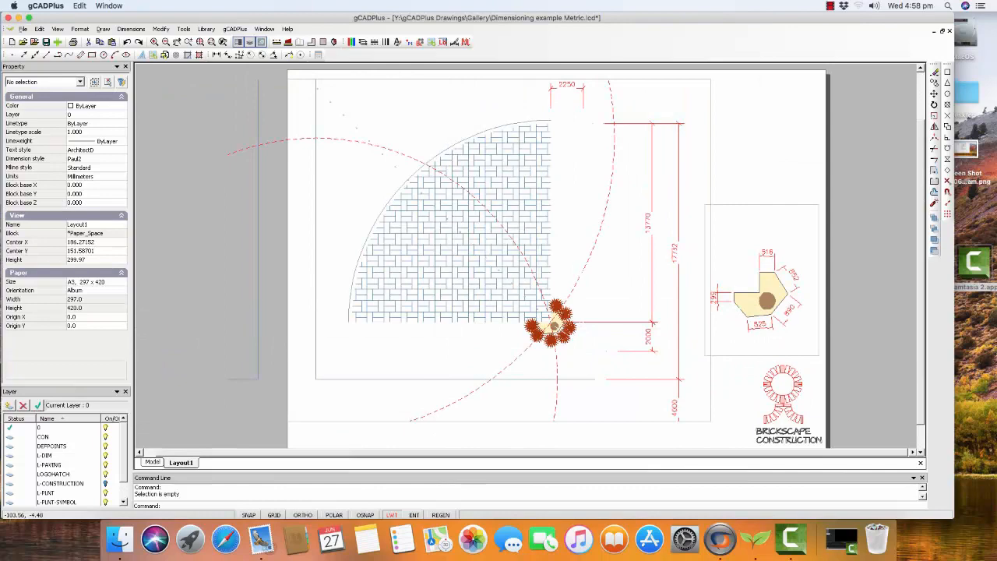
left_click(152, 461)
scroll(296, 339, "up", 3)
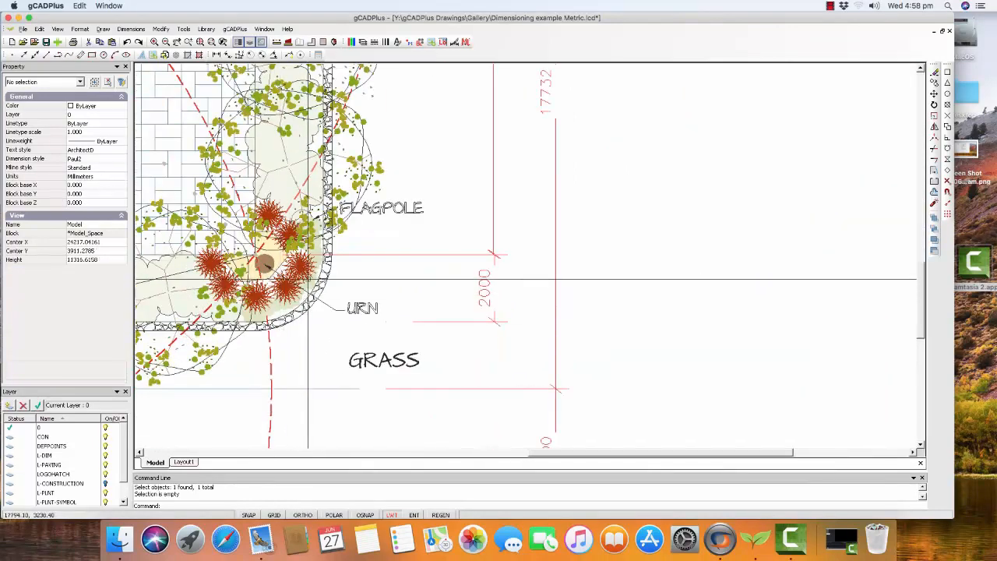
left_click(271, 214)
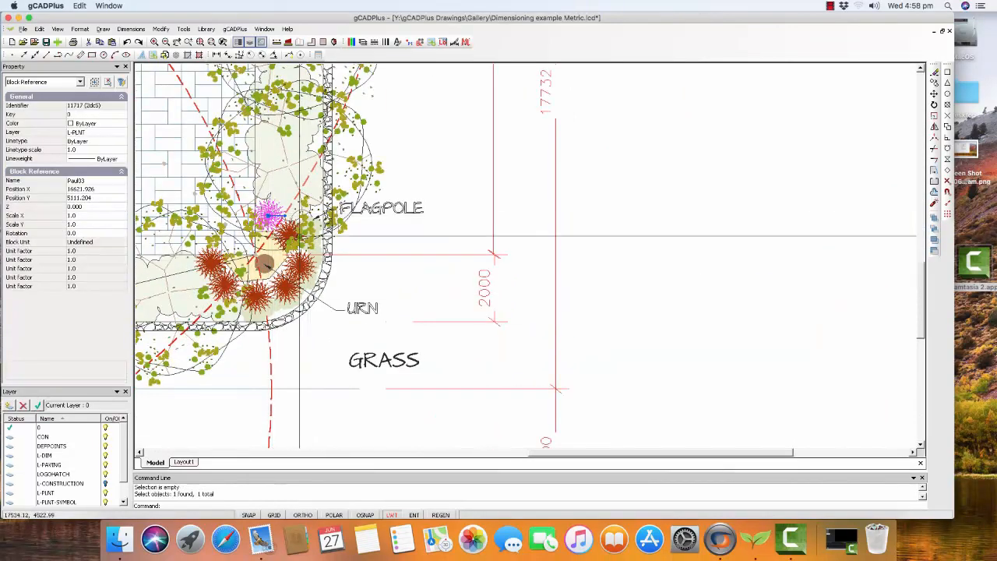
left_click(290, 234)
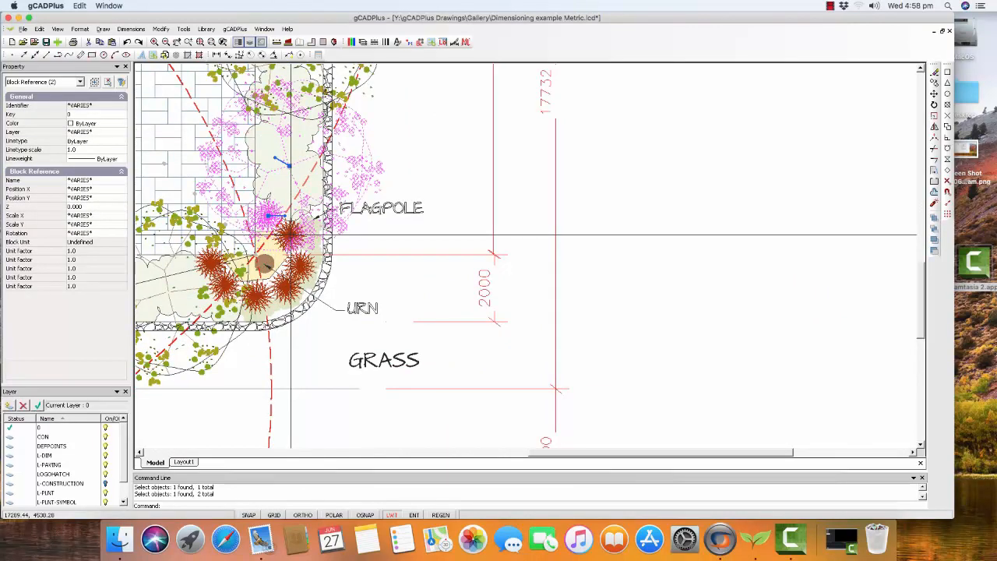
key("Escape")
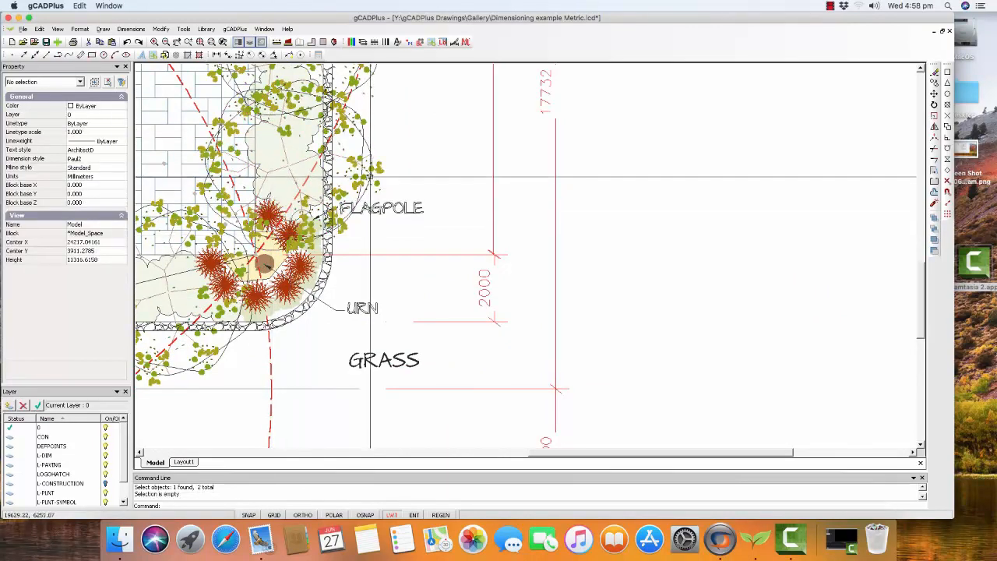
left_click(371, 170)
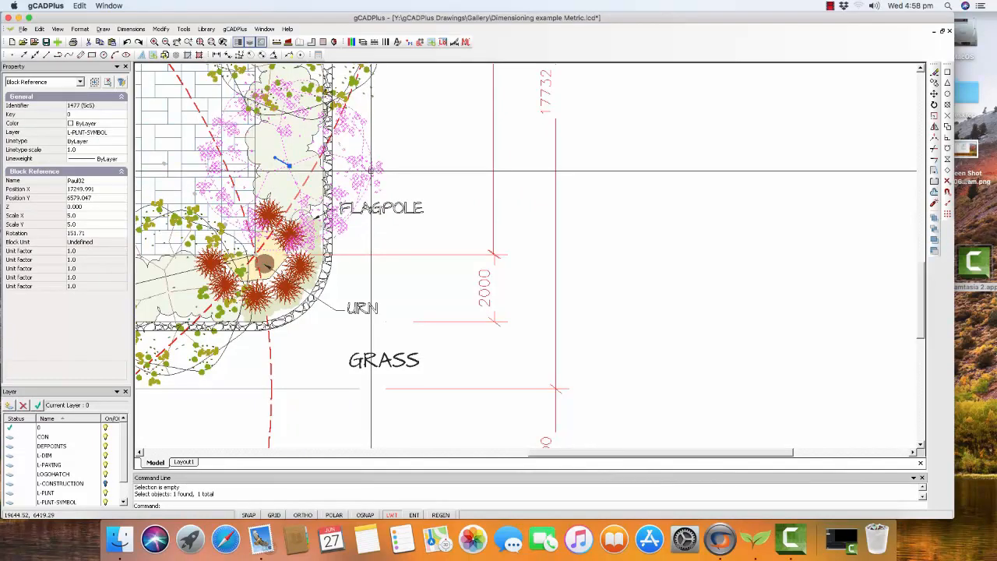
key("Escape")
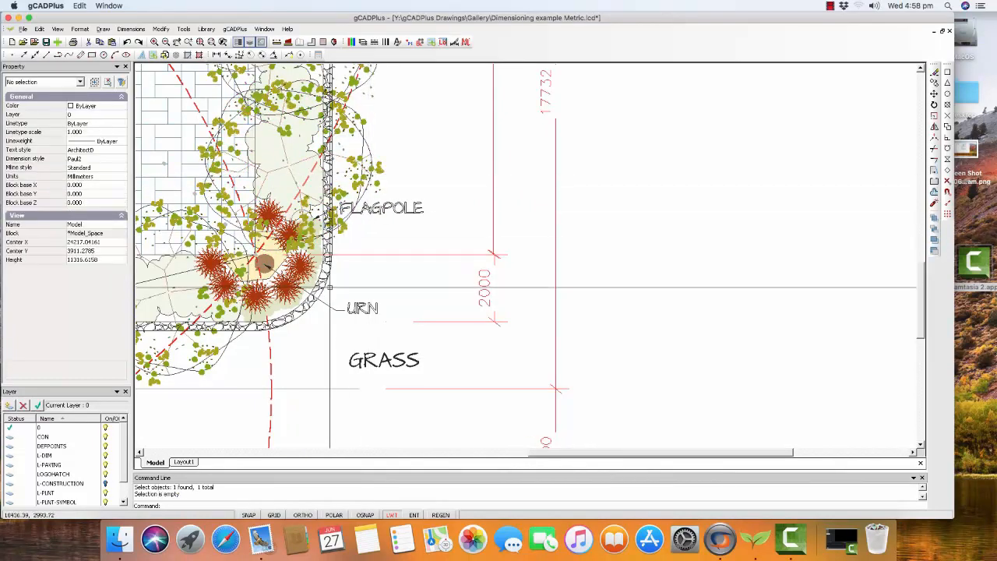
Turn off the L-PLNT-SYMBOL layer in the Layer Properties Manager
left_click(363, 42)
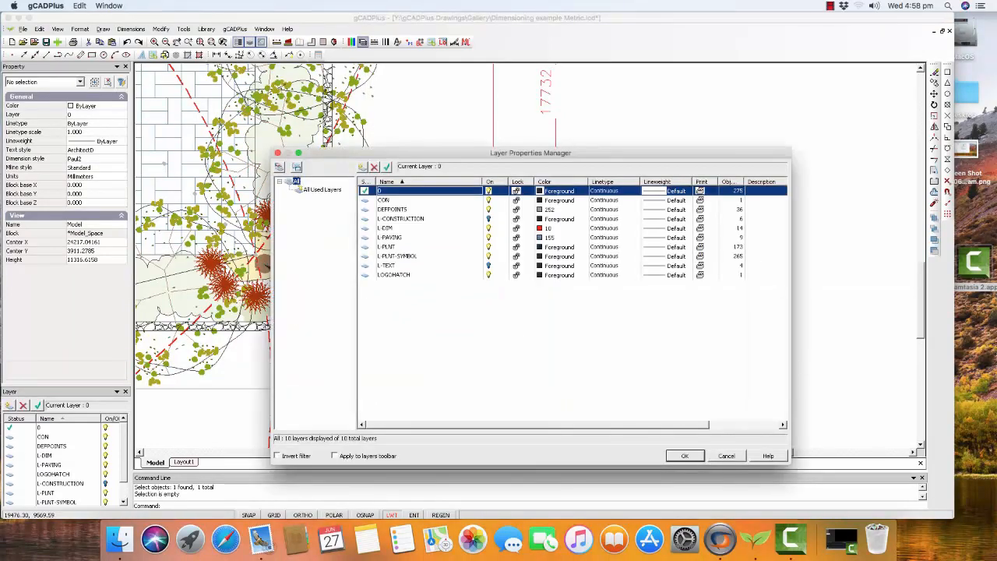
left_click(488, 256)
left_click(685, 456)
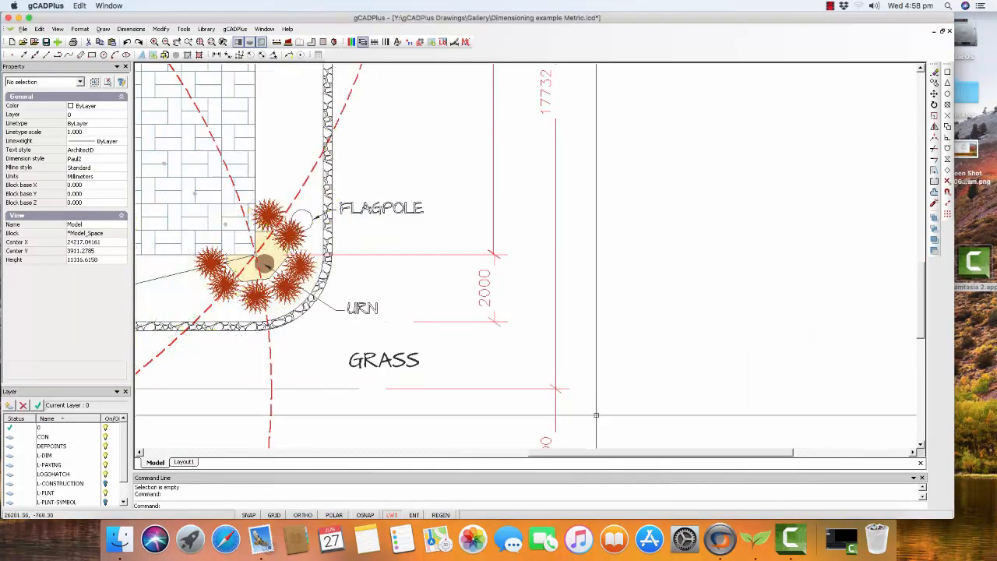
Move the seven red plant blocks around the urn to the L-PLNT-SYMBOL layer and clear the selection
left_click(269, 215)
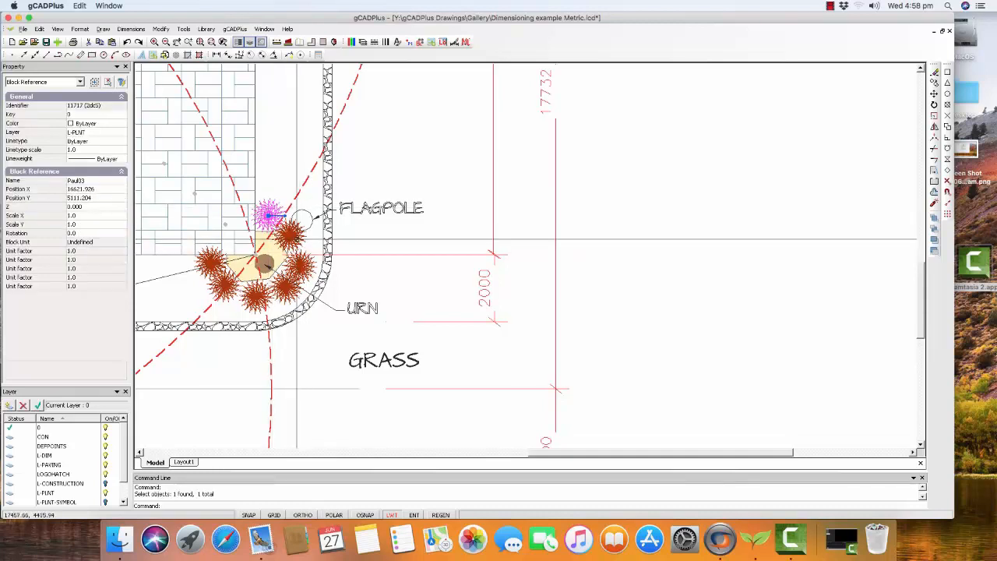
left_click(290, 232)
left_click(302, 267)
left_click(292, 289)
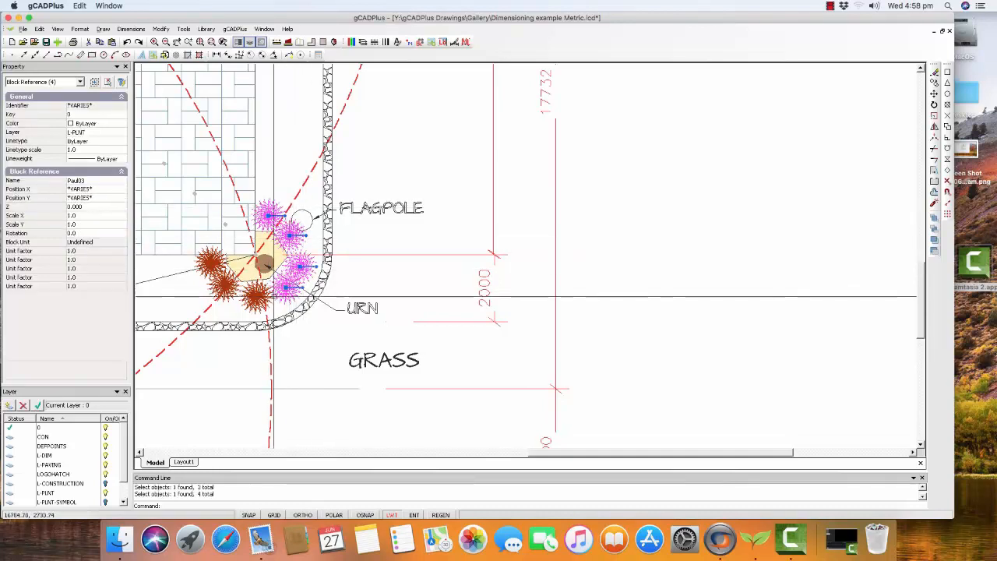
left_click(258, 295)
left_click(221, 288)
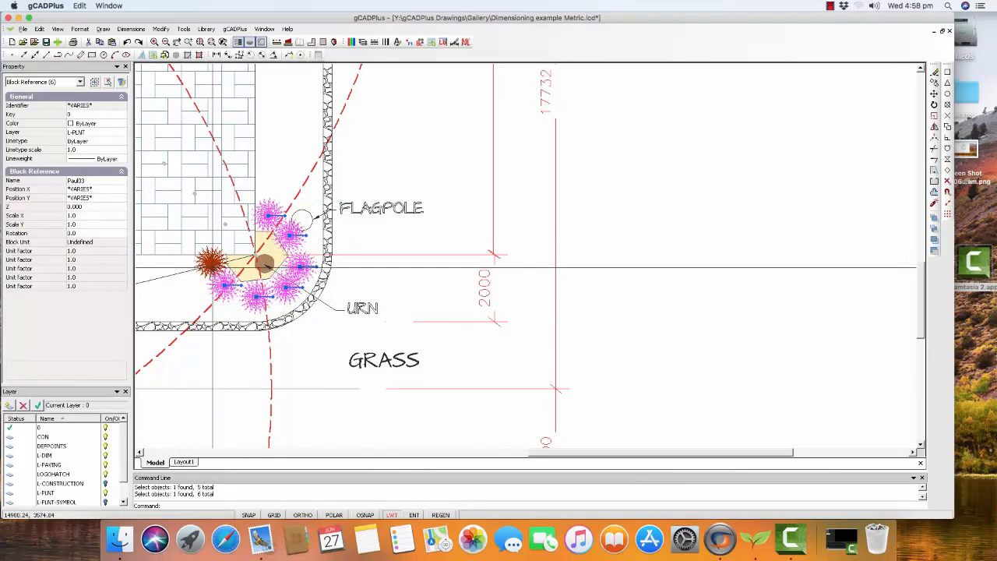
left_click(211, 263)
left_click(93, 133)
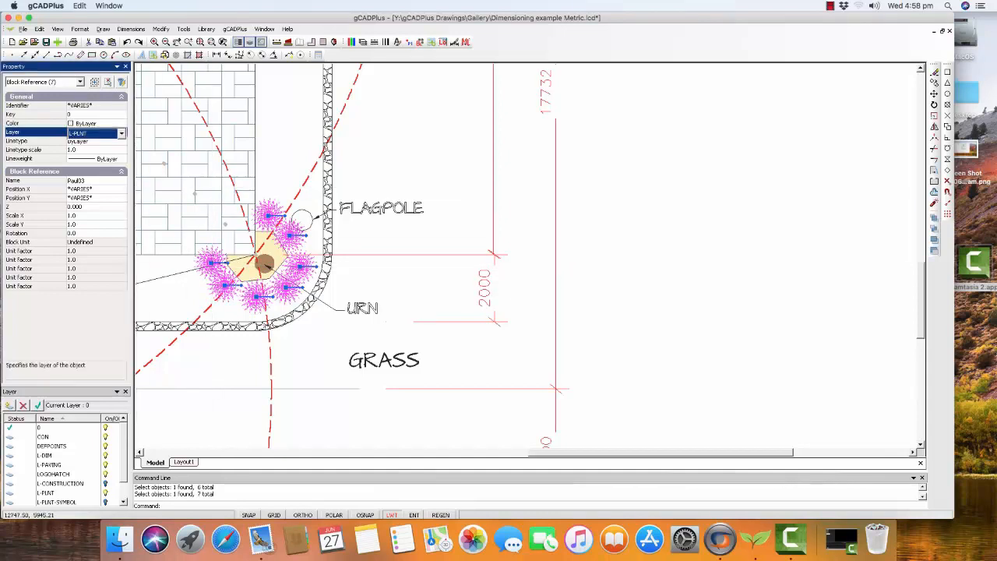
left_click(122, 133)
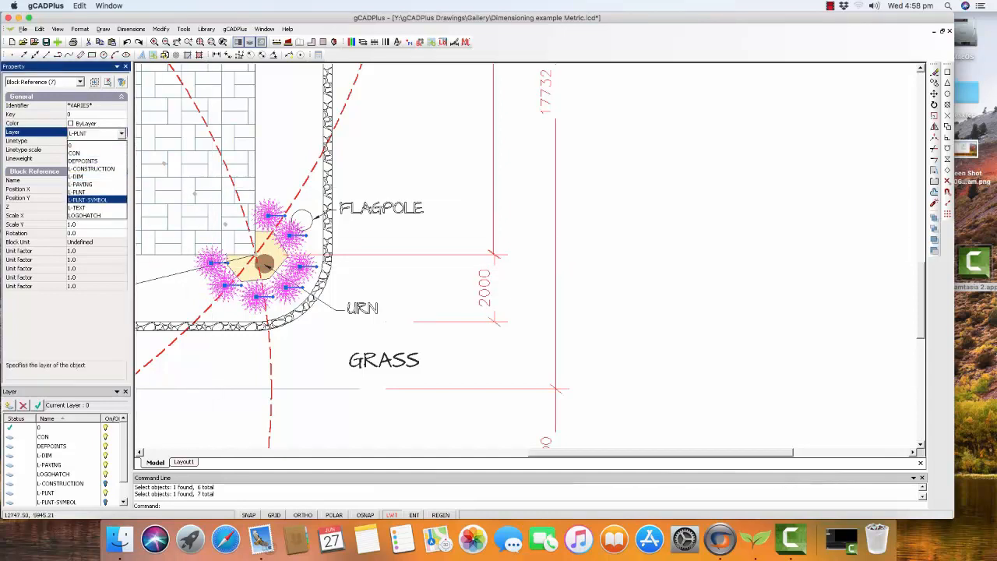
left_click(87, 200)
key("Escape")
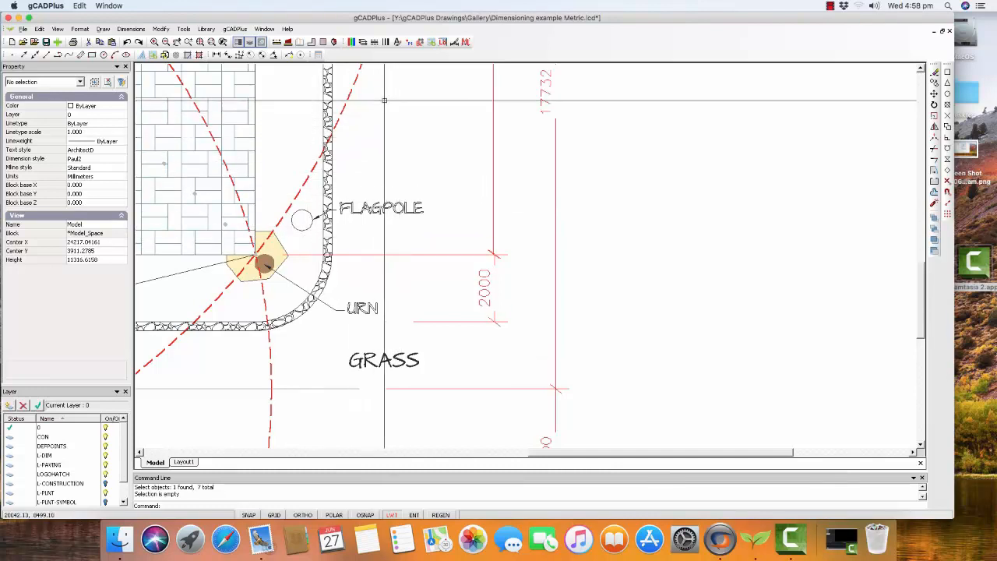
Turn the L-PLNT-SYMBOL layer back on in the Layer Properties Manager
left_click(363, 41)
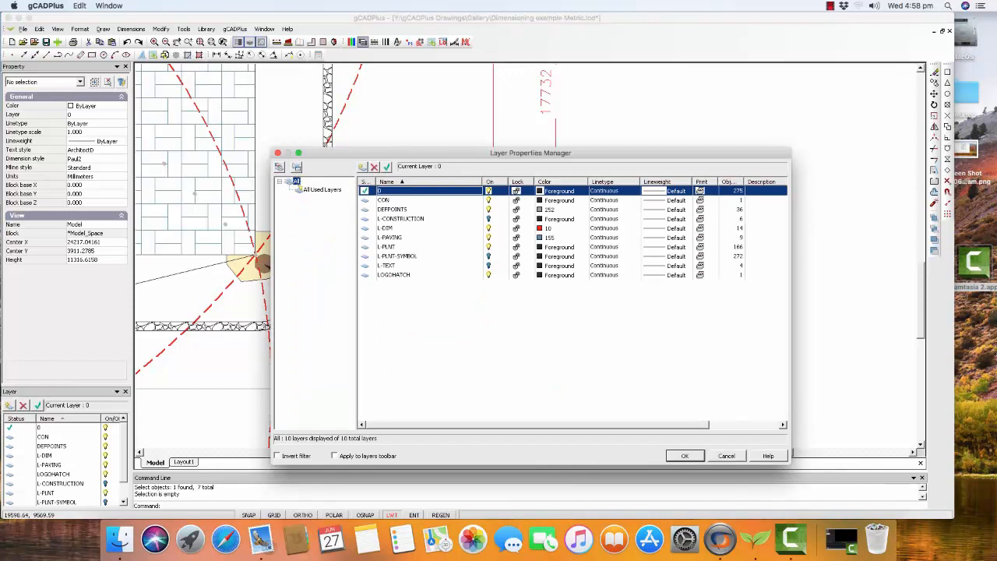
left_click(488, 256)
left_click(684, 456)
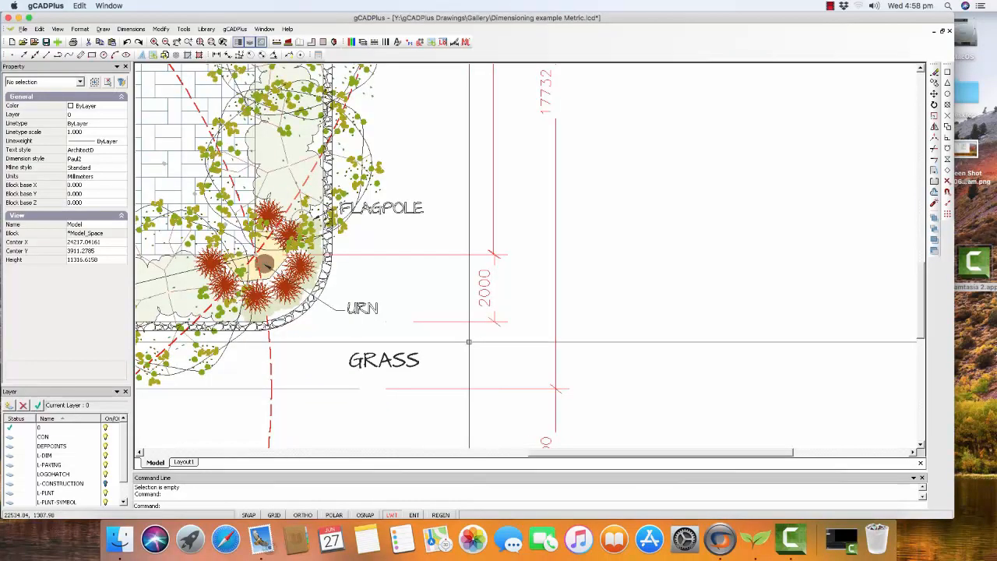
View the plan together with the support base in model space, and return to the Layout1 sheet to check the main viewport's planting
scroll(507, 342, "down", 5)
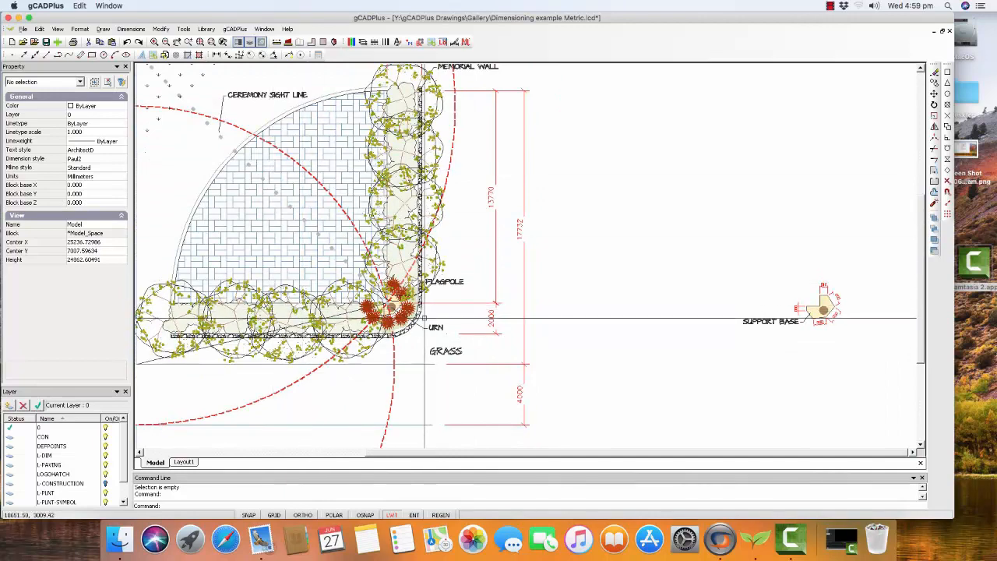
left_click(183, 462)
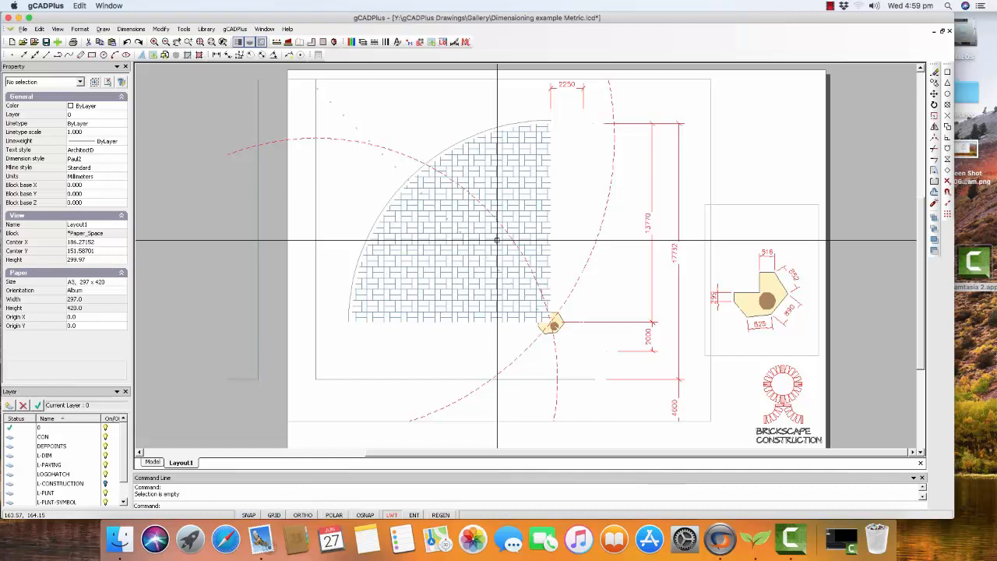
left_click(830, 6)
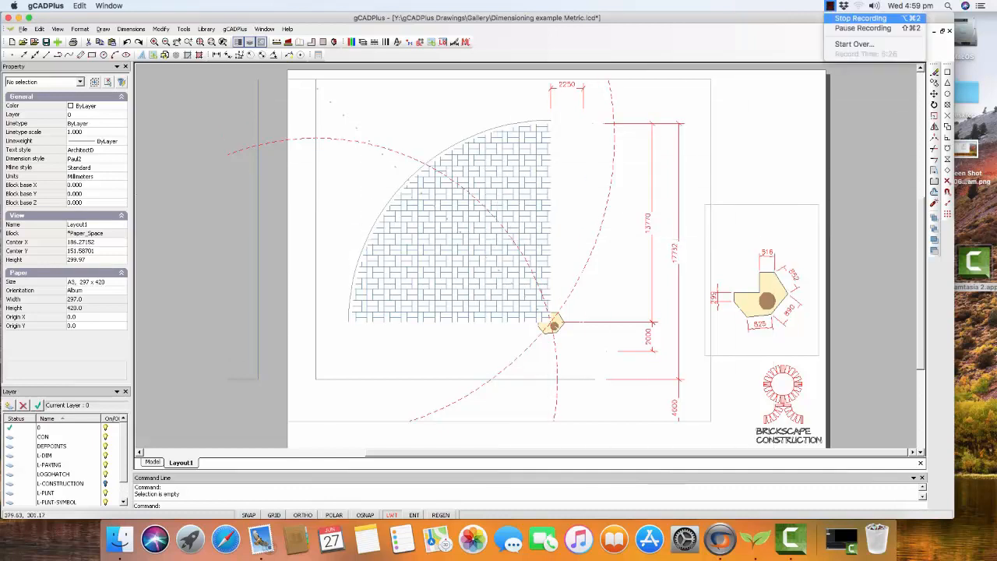